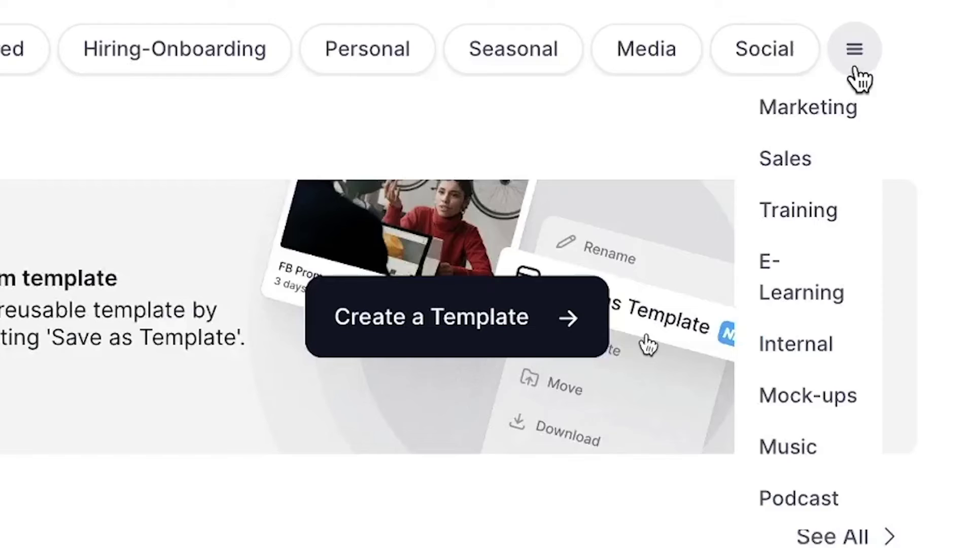
Step: Browse the Podcast template gallery and open one of the podcast templates
{"action": "left_click", "coordinate": [856, 505]}
{"action": "scroll", "coordinate": [637, 424], "scroll_direction": "down", "scroll_amount": 10}
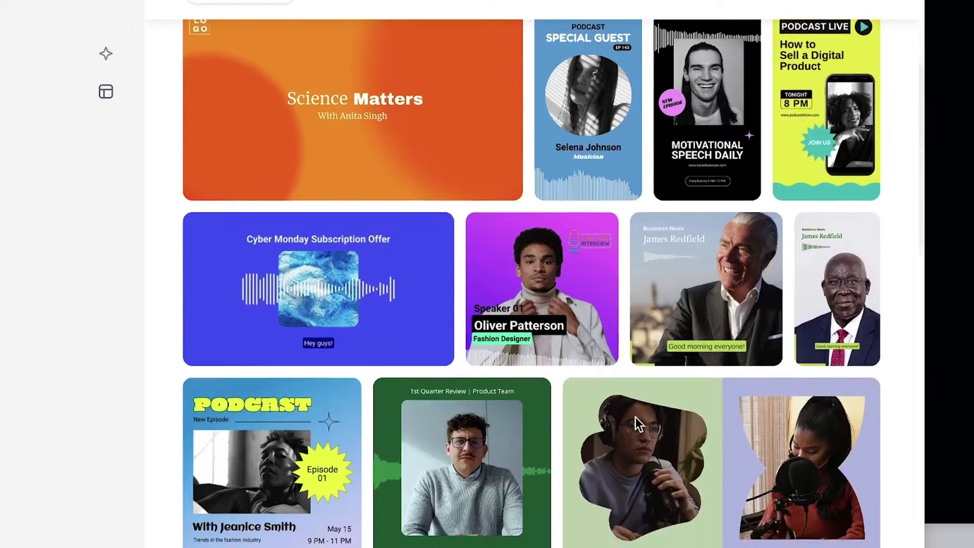
{"action": "left_click", "coordinate": [598, 475]}
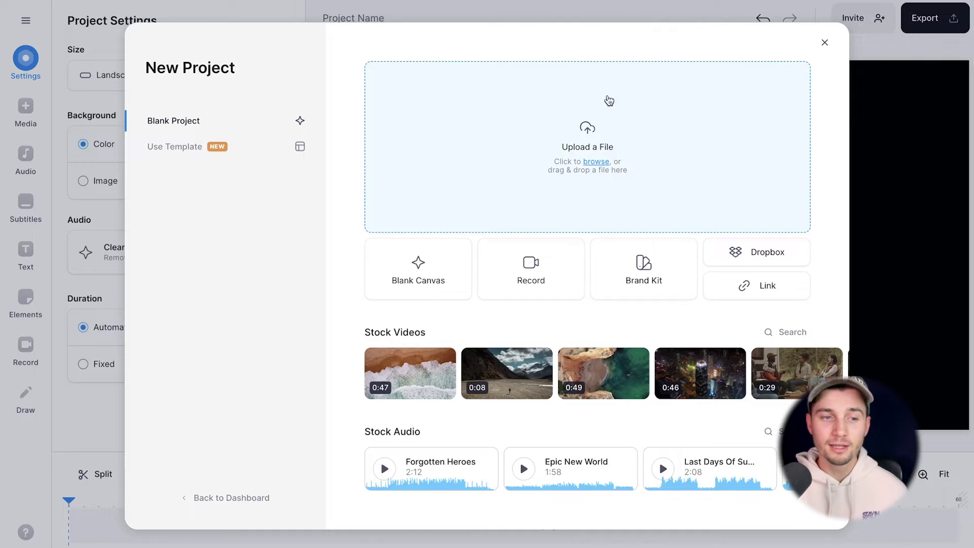
Step: Upload 'Podcast Episode (Intro).mp4', play it back, and bring up the subtitle options
{"action": "left_click", "coordinate": [526, 152]}
{"action": "left_click", "coordinate": [395, 208]}
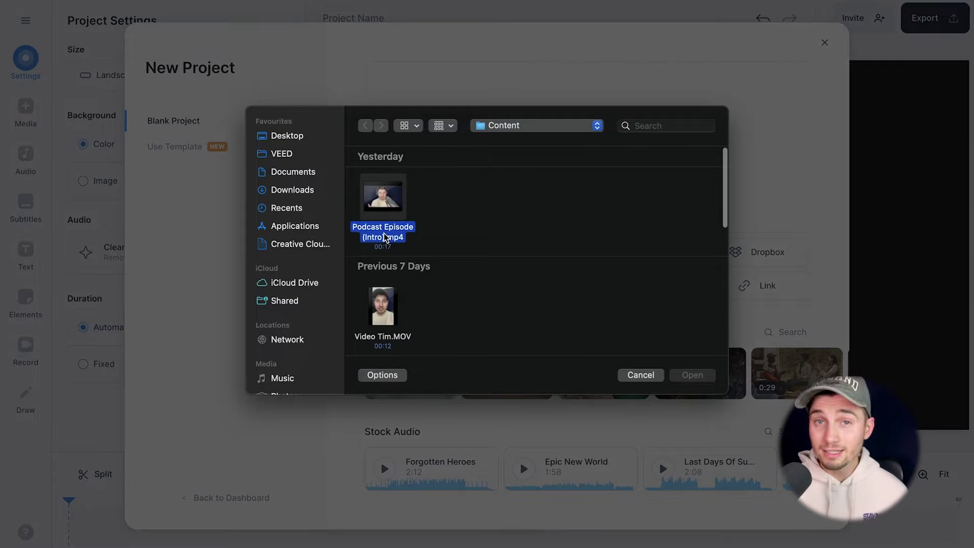
{"action": "left_click", "coordinate": [692, 376]}
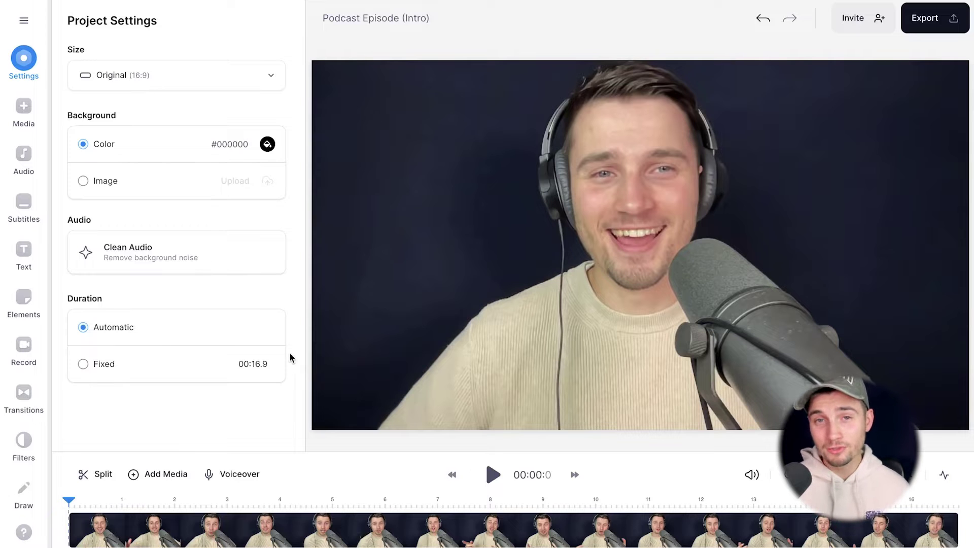
{"action": "key", "text": "space"}
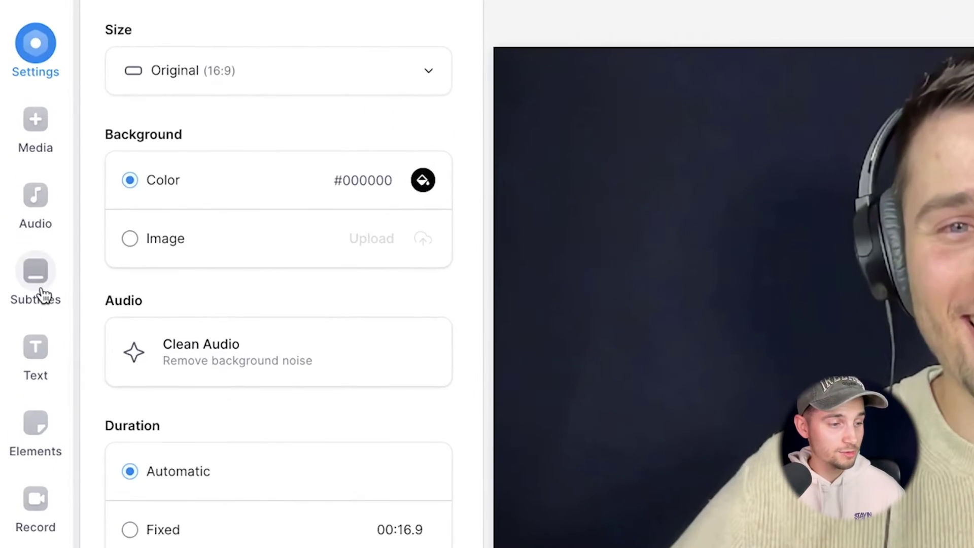
{"action": "left_click", "coordinate": [43, 296]}
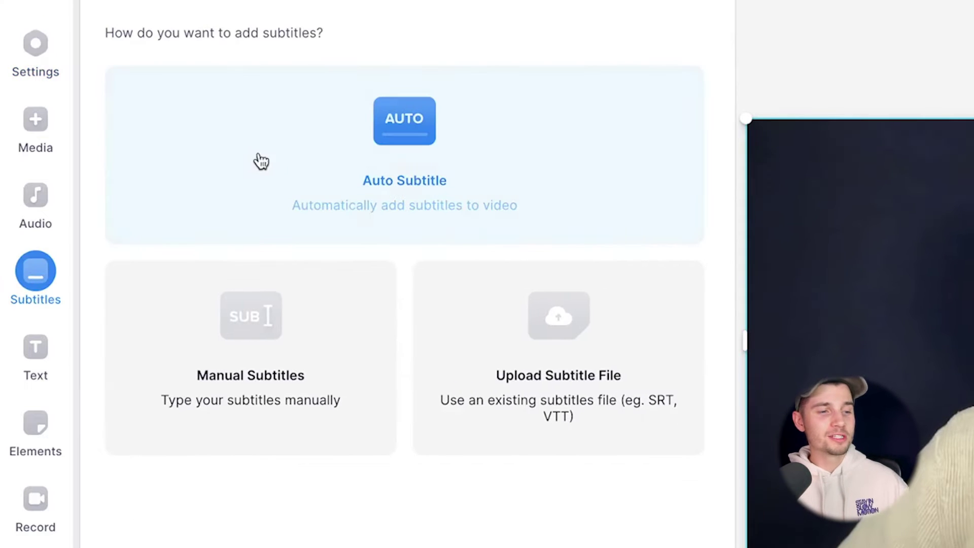
Step: Auto-generate subtitles with English kept as the spoken language
{"action": "left_click", "coordinate": [281, 171]}
{"action": "left_click", "coordinate": [337, 113]}
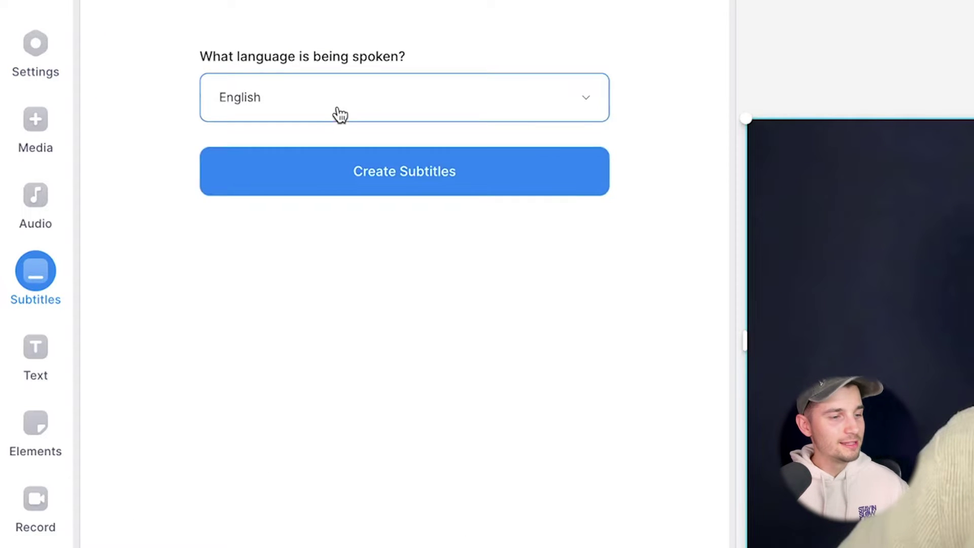
{"action": "scroll", "coordinate": [411, 254], "scroll_direction": "down", "scroll_amount": 5}
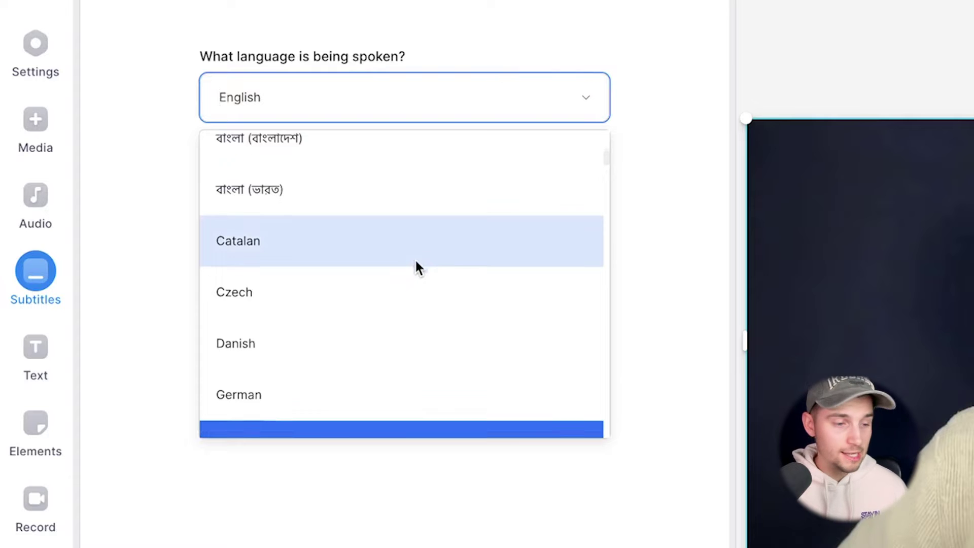
{"action": "scroll", "coordinate": [415, 258], "scroll_direction": "down", "scroll_amount": 3}
{"action": "left_click", "coordinate": [387, 319]}
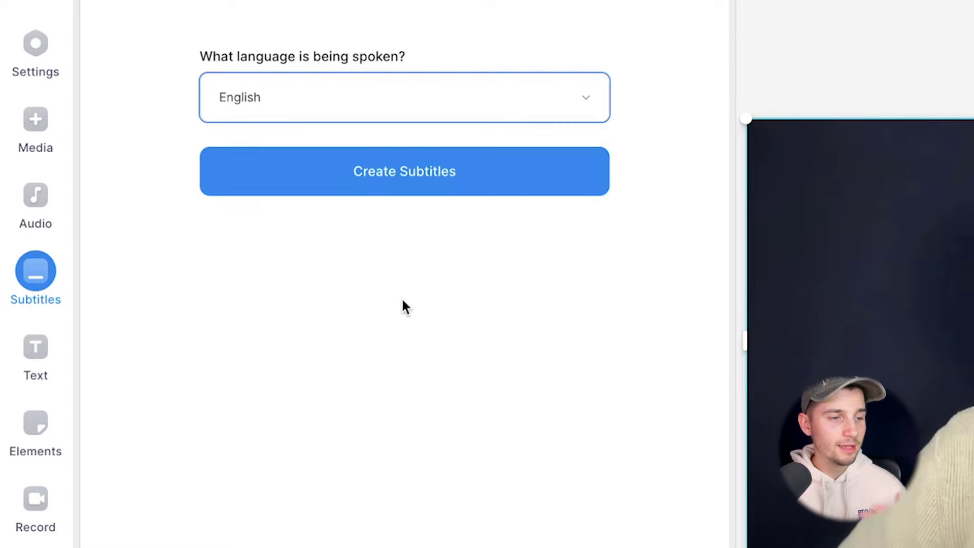
{"action": "left_click", "coordinate": [490, 183]}
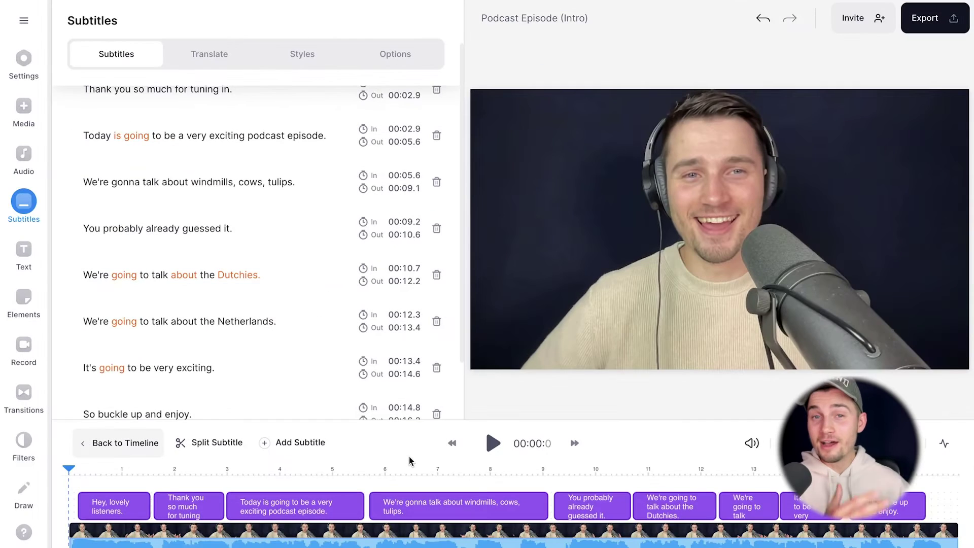
Step: Review the subtitles and change the first subtitle's ending to an exclamation mark
{"action": "key", "text": "space"}
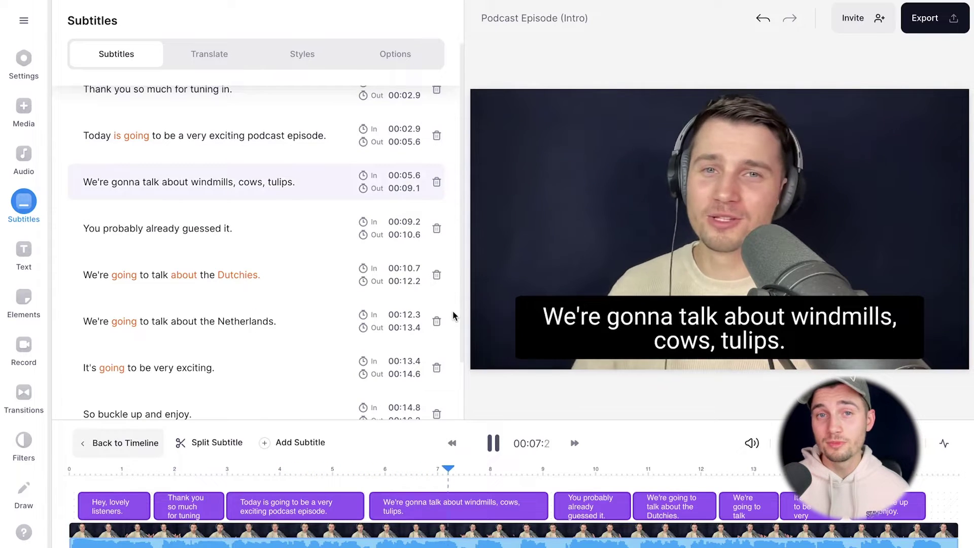
{"action": "scroll", "coordinate": [304, 152], "scroll_direction": "up", "scroll_amount": 2}
{"action": "left_click", "coordinate": [199, 102]}
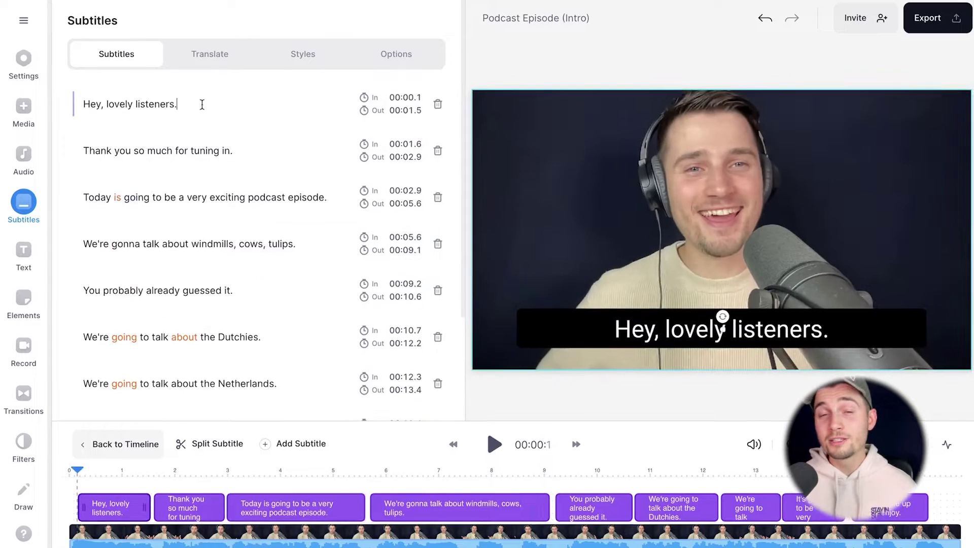
{"action": "key", "text": "BackSpace"}
{"action": "key", "text": "BackSpace"}
{"action": "key", "text": "BackSpace"}
{"action": "key", "text": "BackSpace"}
{"action": "key", "text": "BackSpace"}
{"action": "key", "text": "BackSpace"}
{"action": "key", "text": "BackSpace"}
{"action": "key", "text": "BackSpace"}
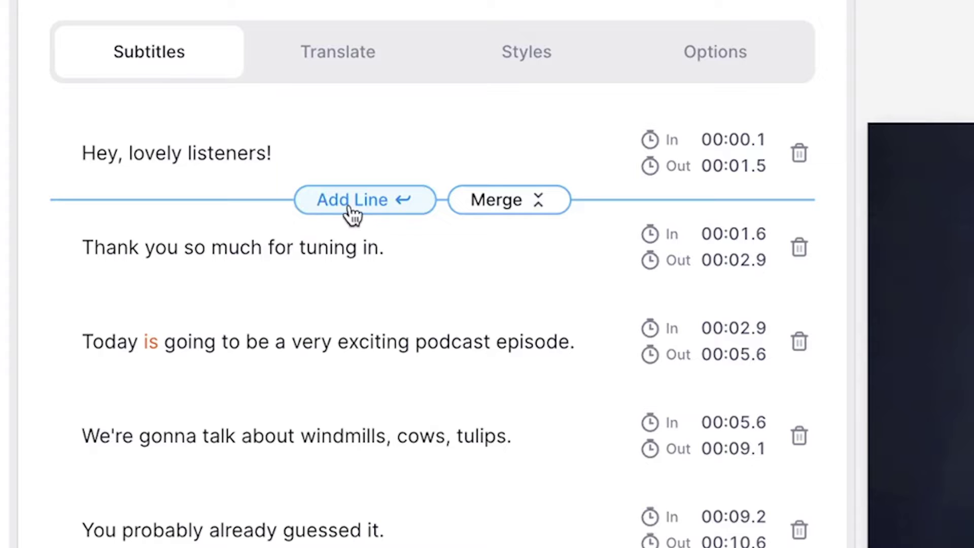
{"action": "left_click", "coordinate": [352, 213]}
{"action": "key", "text": "BackSpace"}
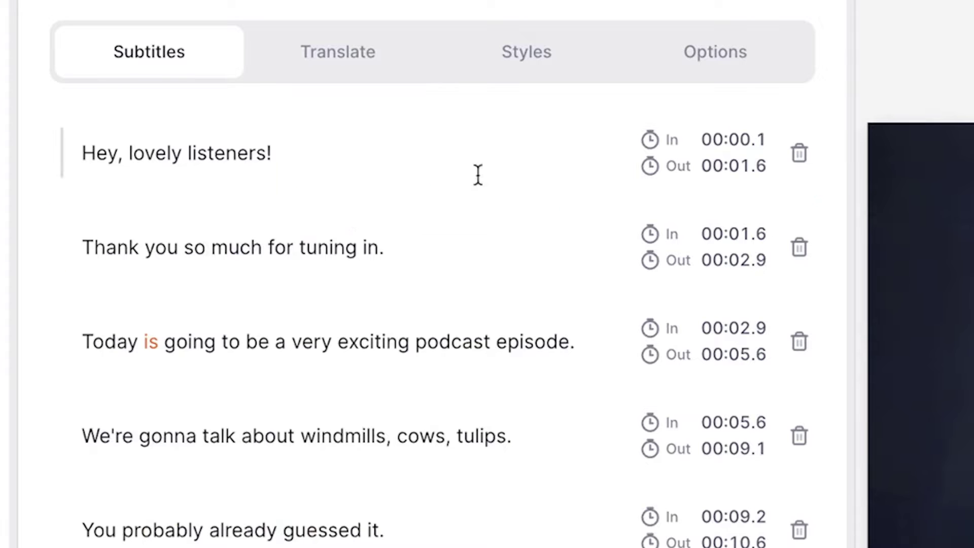
{"action": "left_click", "coordinate": [471, 215]}
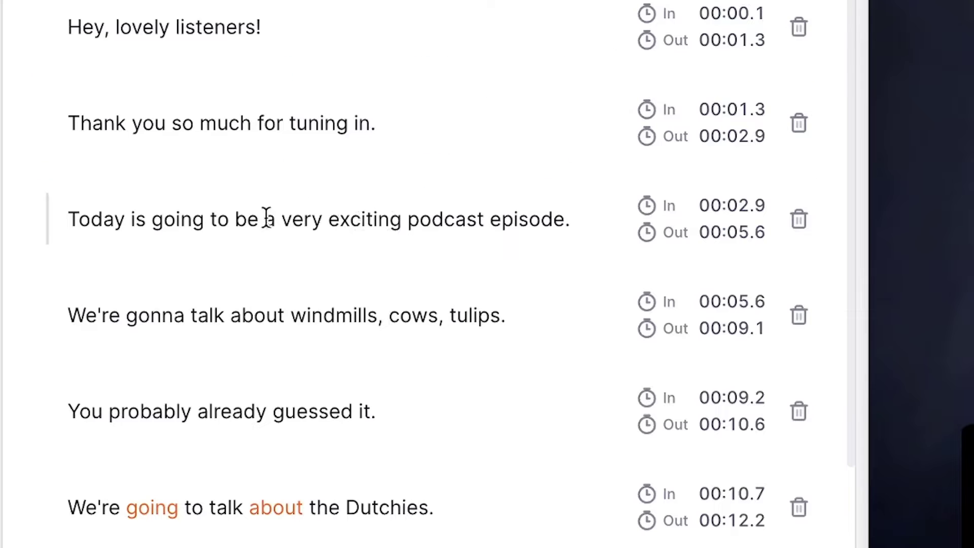
Step: Split the 'Today is going to be' caption before 'a very exciting' and accept 'Dutchies' as correct
{"action": "left_click", "coordinate": [266, 218]}
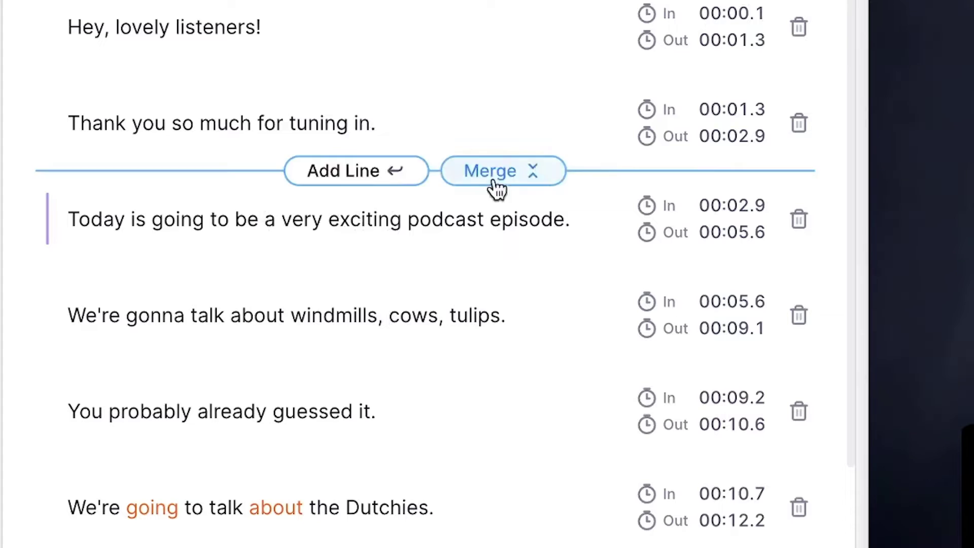
{"action": "key", "text": "Return"}
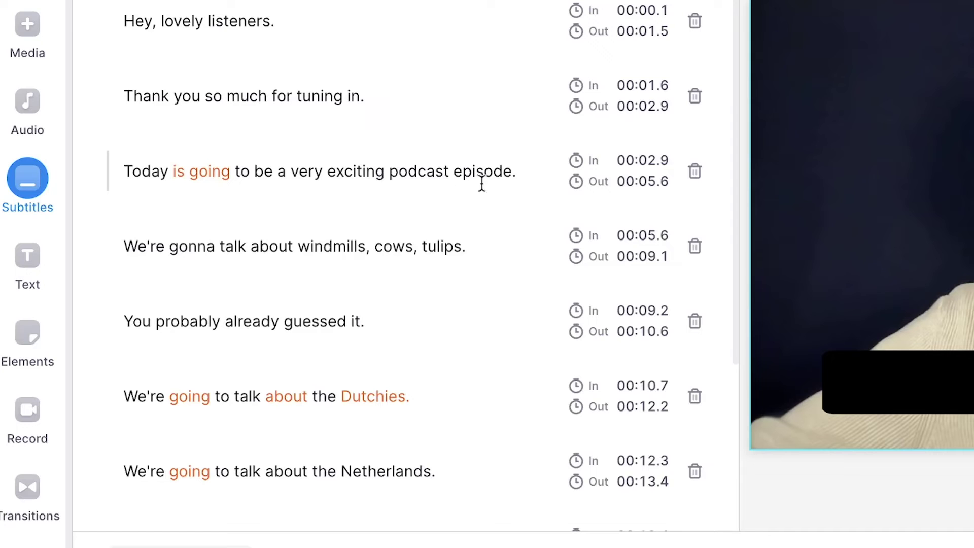
{"action": "mouse_move", "coordinate": [211, 174]}
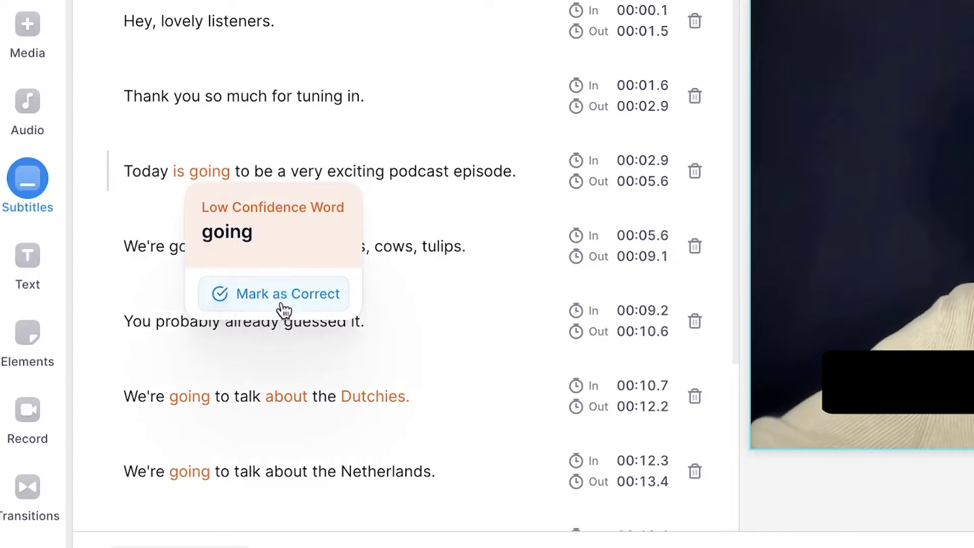
{"action": "mouse_move", "coordinate": [380, 402]}
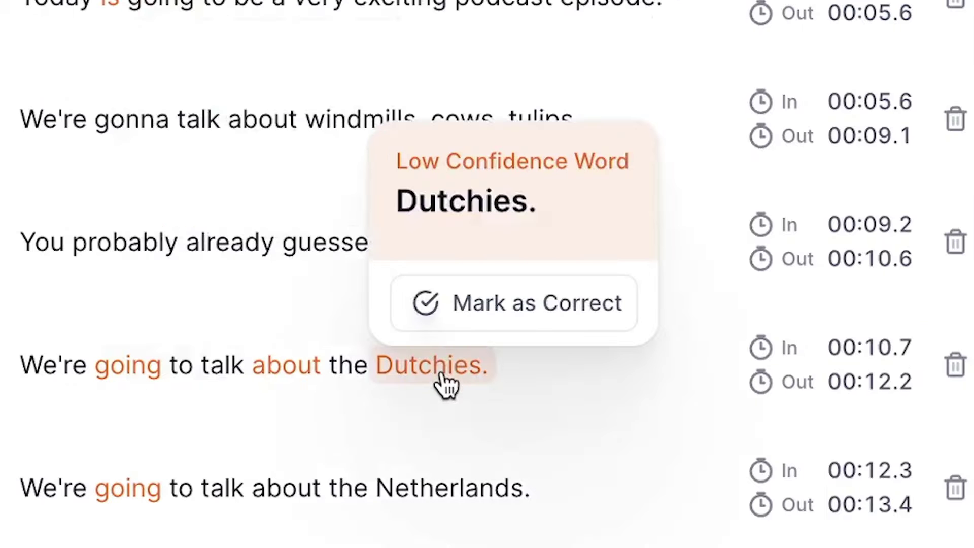
{"action": "left_click", "coordinate": [529, 329]}
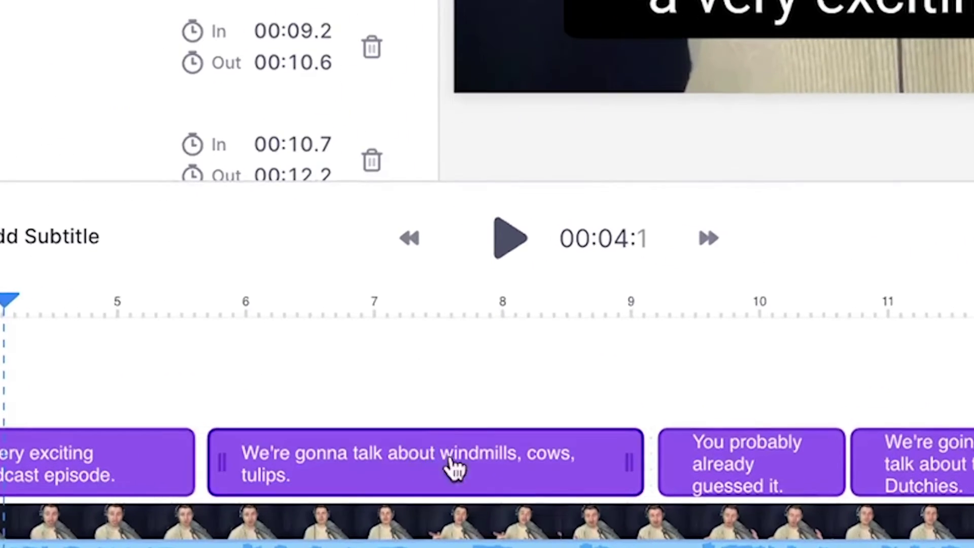
Step: Shift the windmills subtitle along the timeline and trim its end to 00:09.2
{"action": "left_click_drag", "start_coordinate": [450, 459], "coordinate": [493, 464]}
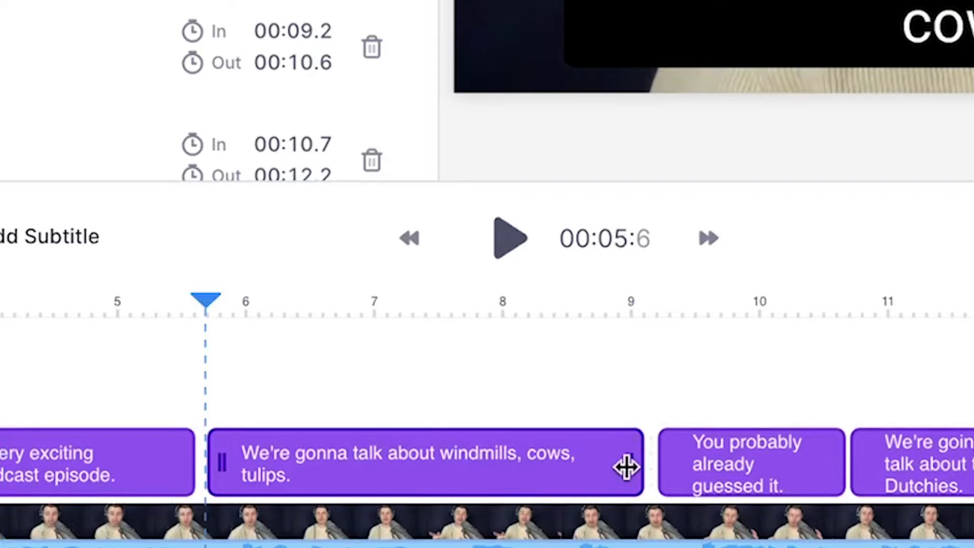
{"action": "left_click_drag", "start_coordinate": [589, 467], "coordinate": [570, 485]}
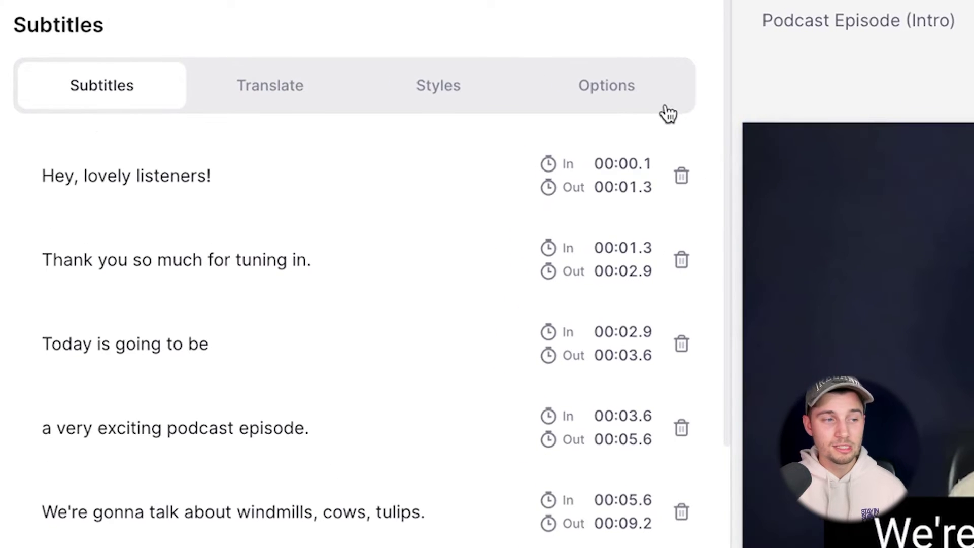
Step: Download the subtitles as a .TXT format file from the Options tab
{"action": "left_click", "coordinate": [667, 107]}
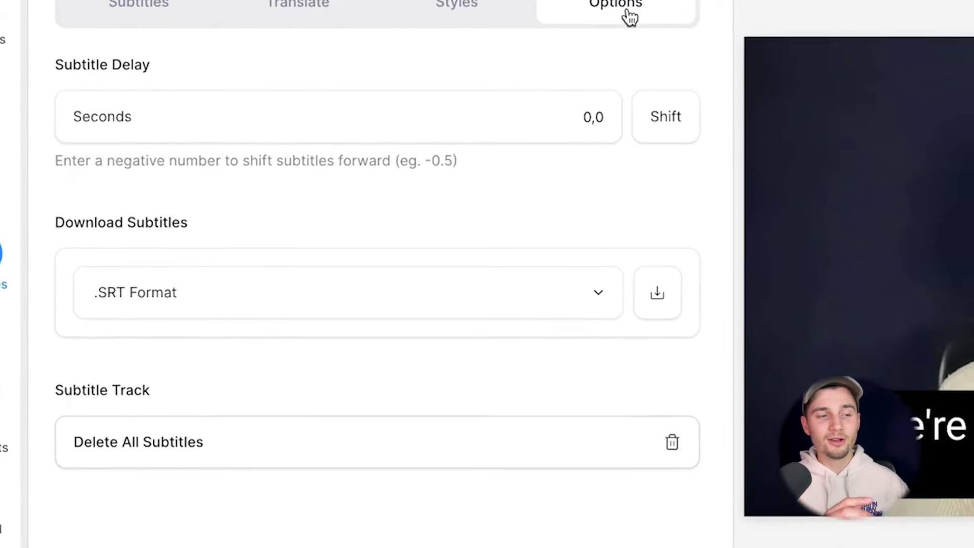
{"action": "left_click", "coordinate": [297, 201]}
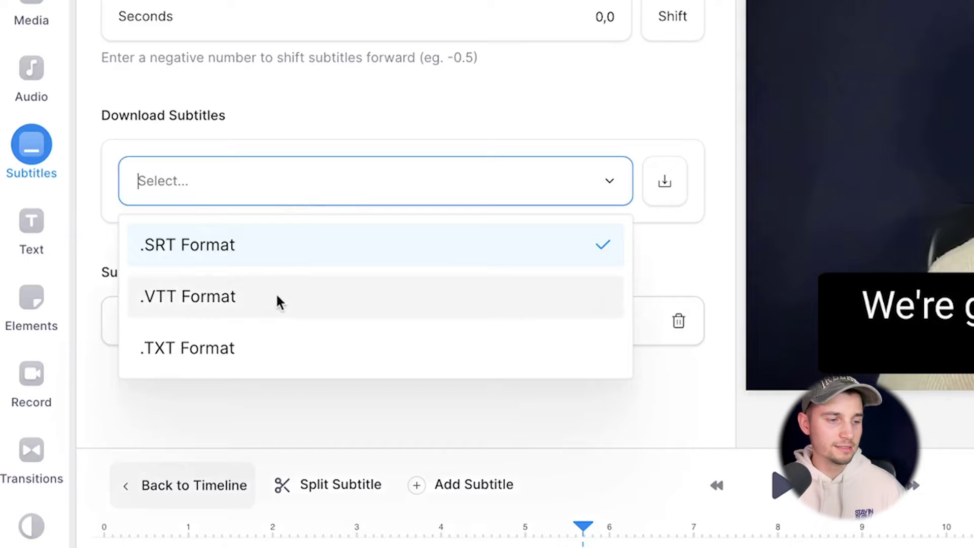
{"action": "left_click", "coordinate": [246, 348]}
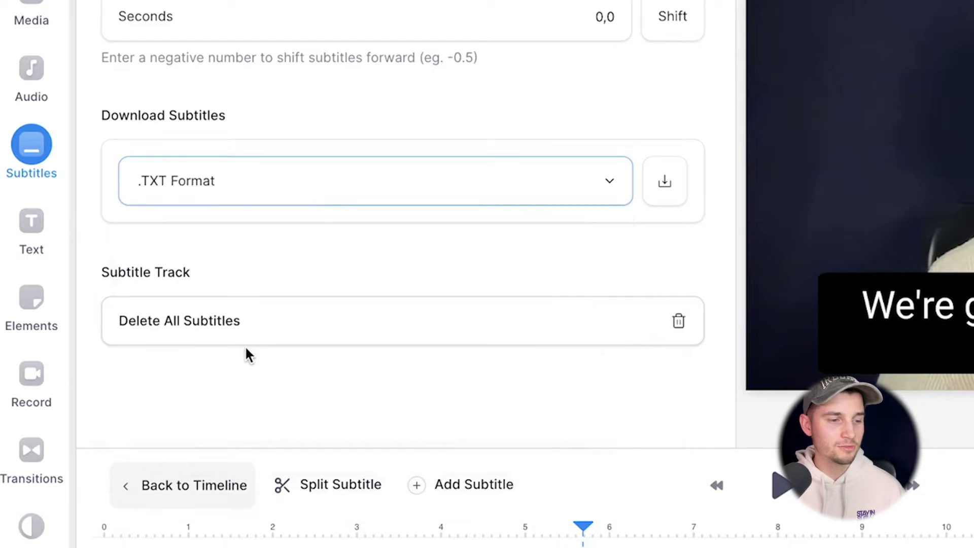
{"action": "left_click", "coordinate": [676, 204]}
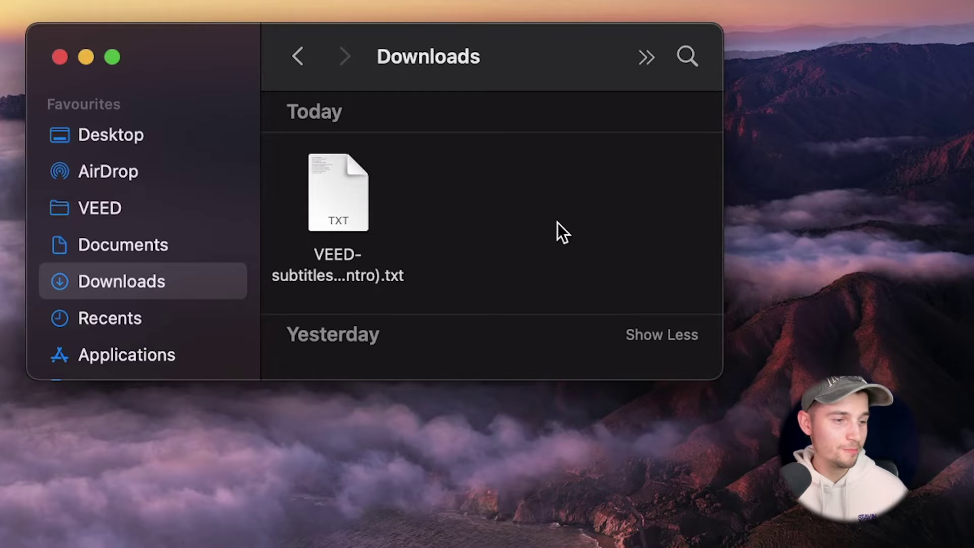
Step: Open the downloaded VEED-subtitles .txt file and read through its transcript
{"action": "double_click", "coordinate": [363, 259]}
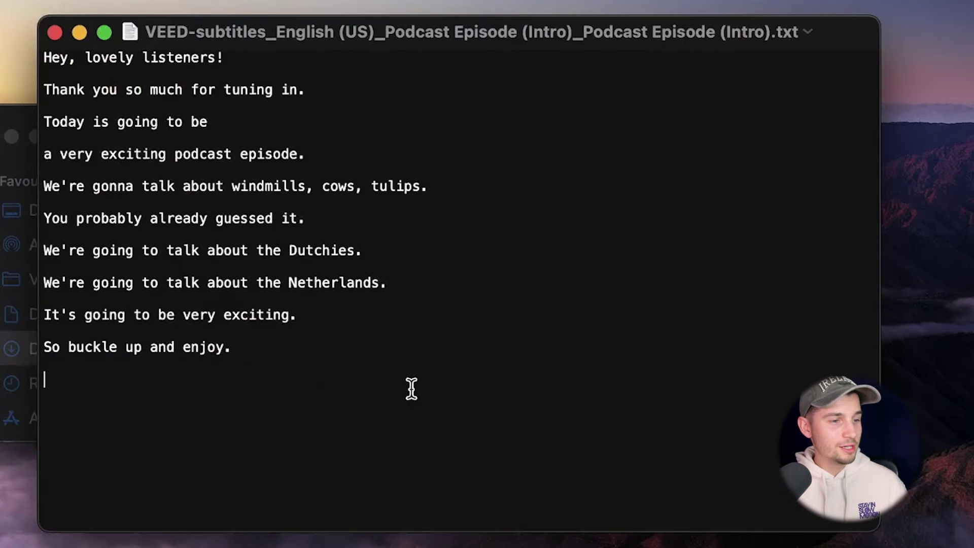
{"action": "left_click_drag", "start_coordinate": [411, 388], "coordinate": [91, 64]}
{"action": "left_click", "coordinate": [385, 421]}
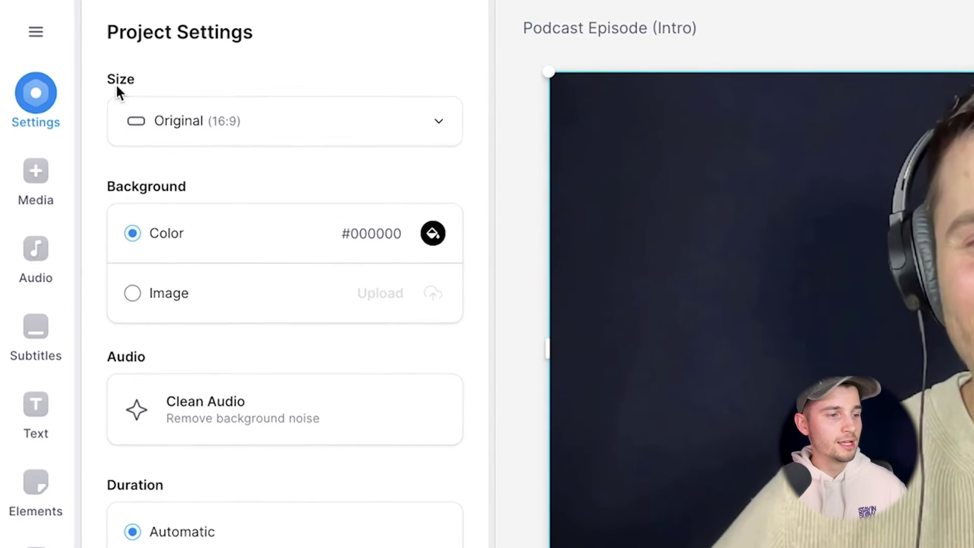
Step: Change the canvas size to square 1:1
{"action": "left_click", "coordinate": [148, 65]}
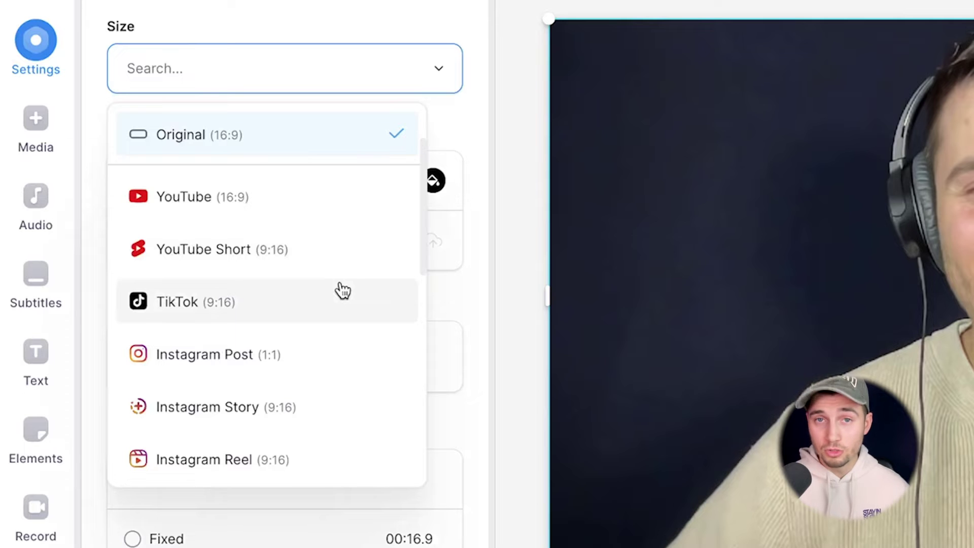
{"action": "scroll", "coordinate": [335, 289], "scroll_direction": "down", "scroll_amount": 10}
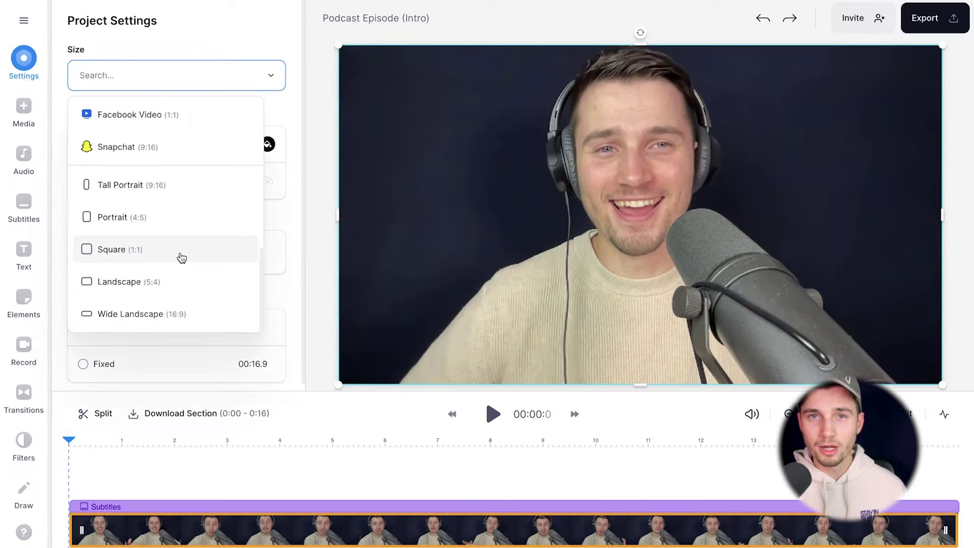
{"action": "left_click", "coordinate": [290, 364]}
Step: Shrink the video, centre it on the square canvas, and select it for editing
{"action": "left_click_drag", "start_coordinate": [763, 23], "coordinate": [606, 182]}
{"action": "left_click_drag", "start_coordinate": [477, 311], "coordinate": [548, 242]}
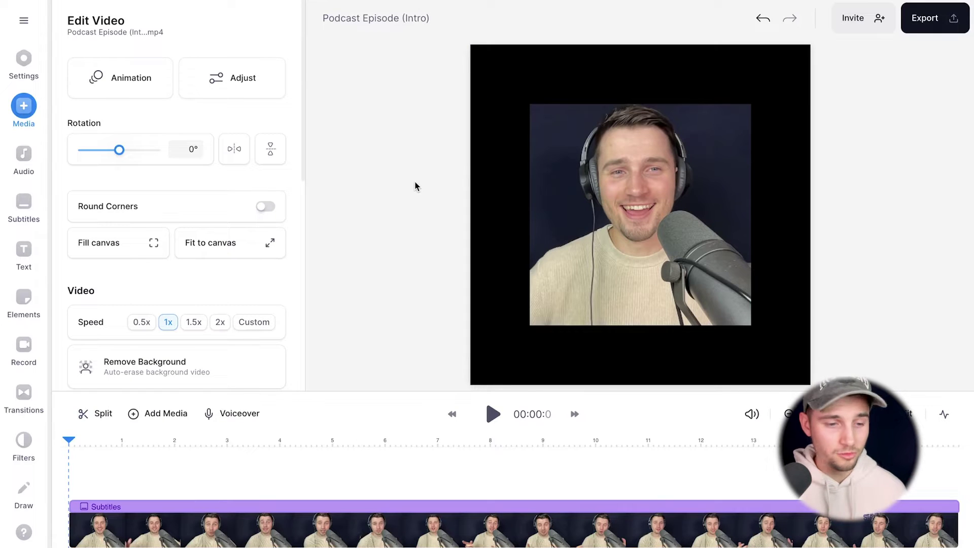
{"action": "left_click", "coordinate": [571, 175]}
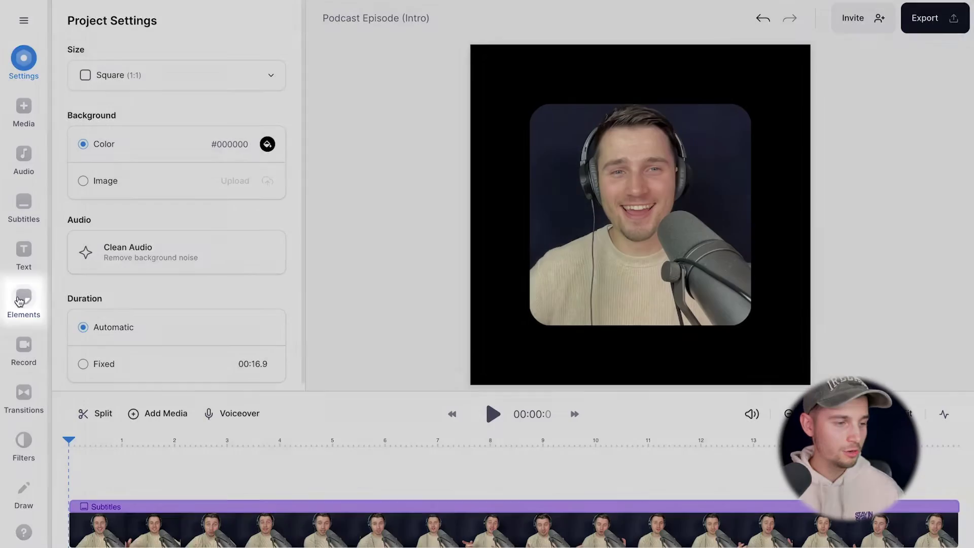
Step: Add the blue gradient background, stretch it over the whole canvas, and send it behind the video
{"action": "left_click", "coordinate": [20, 301]}
{"action": "scroll", "coordinate": [203, 175], "scroll_direction": "down", "scroll_amount": 5}
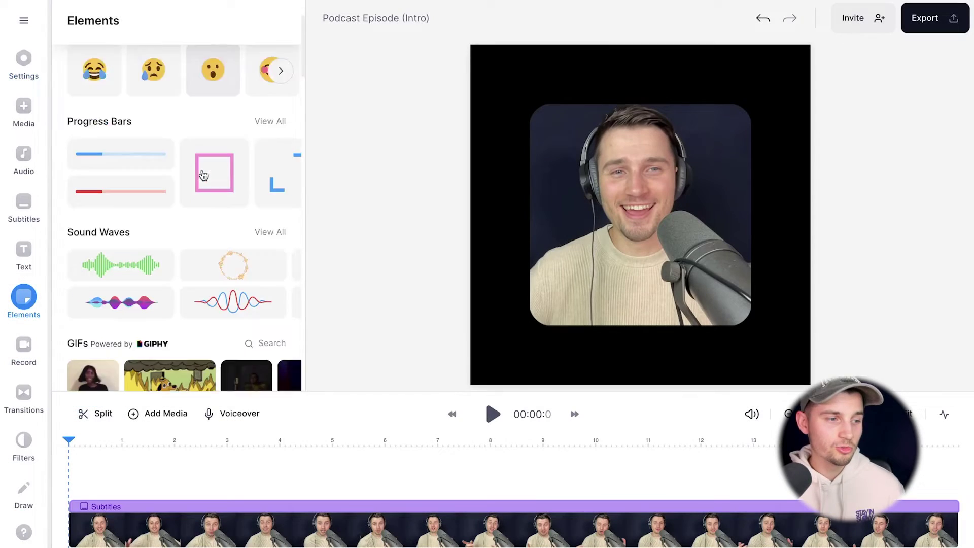
{"action": "scroll", "coordinate": [203, 174], "scroll_direction": "down", "scroll_amount": 12}
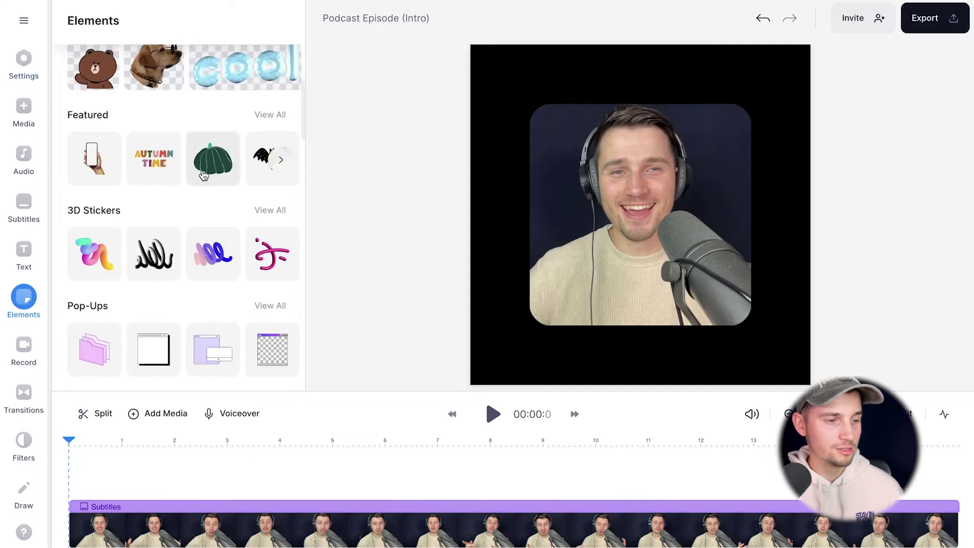
{"action": "left_click", "coordinate": [279, 162]}
{"action": "scroll", "coordinate": [196, 191], "scroll_direction": "down", "scroll_amount": 1}
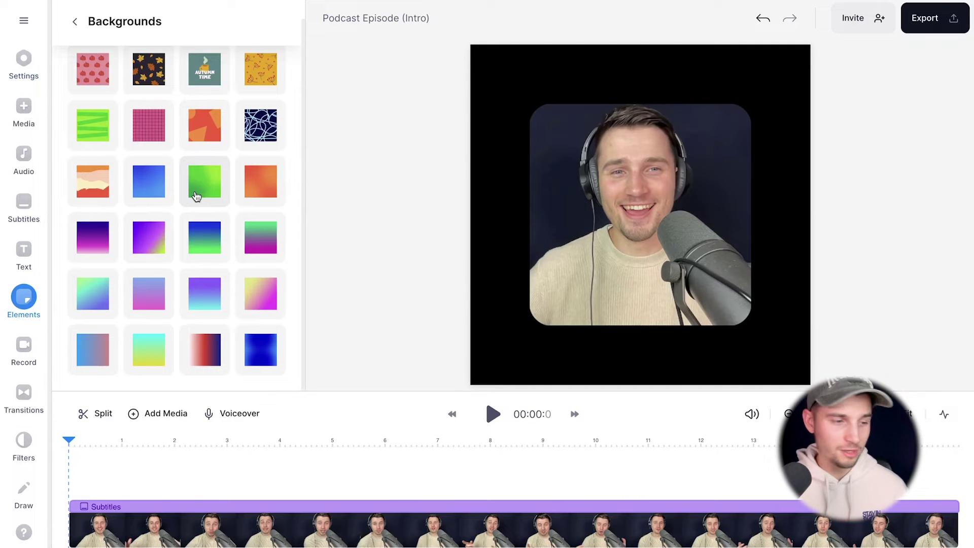
{"action": "left_click", "coordinate": [161, 191]}
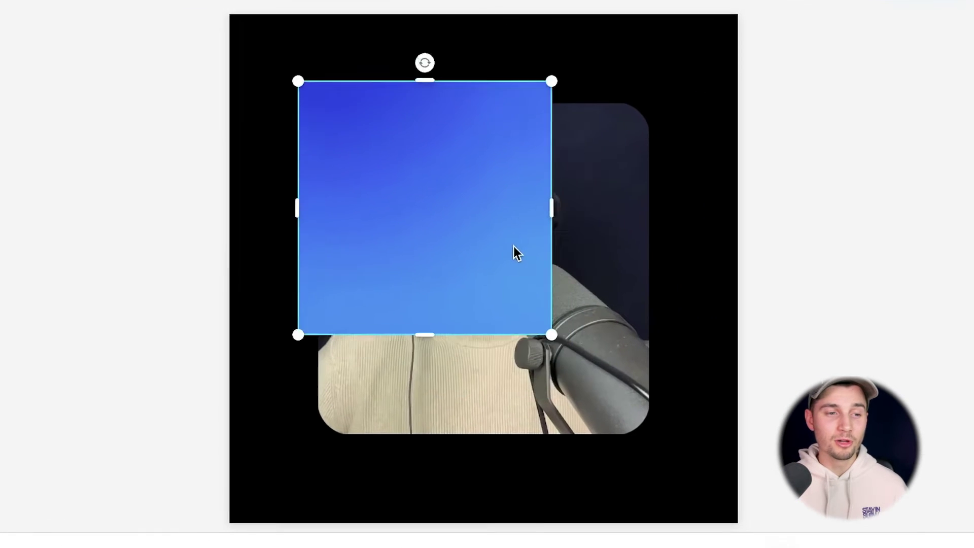
{"action": "left_click_drag", "start_coordinate": [514, 246], "coordinate": [445, 187]}
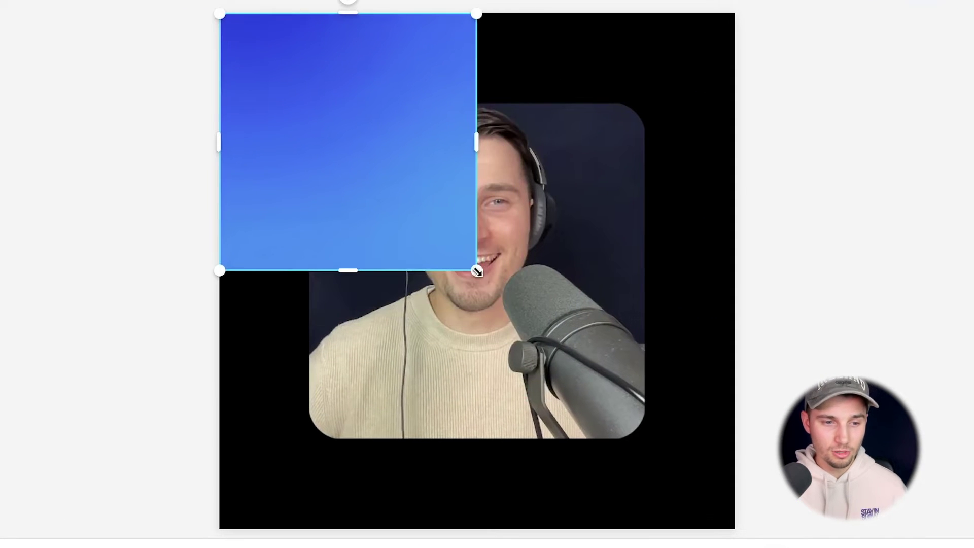
{"action": "left_click_drag", "start_coordinate": [476, 272], "coordinate": [732, 529]}
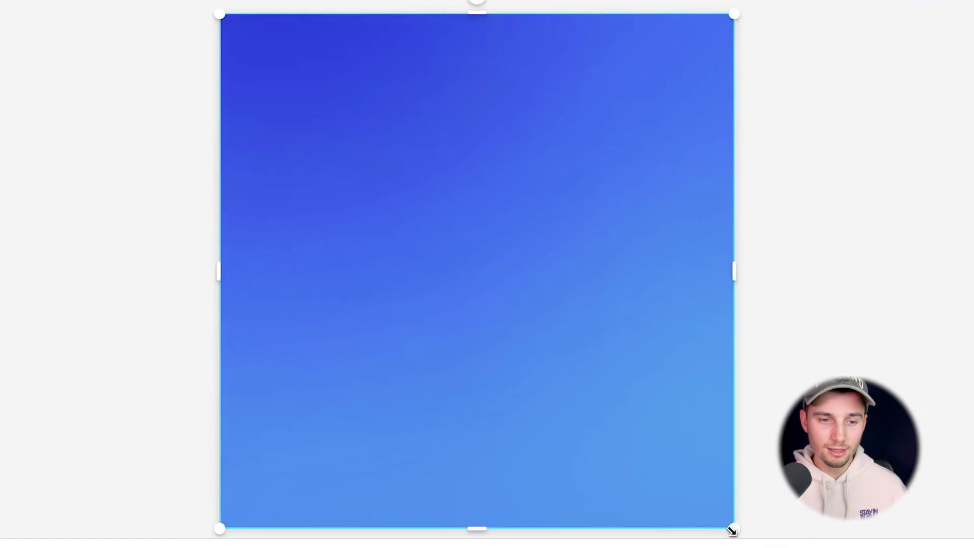
{"action": "right_click", "coordinate": [680, 124]}
{"action": "mouse_move", "coordinate": [746, 188]}
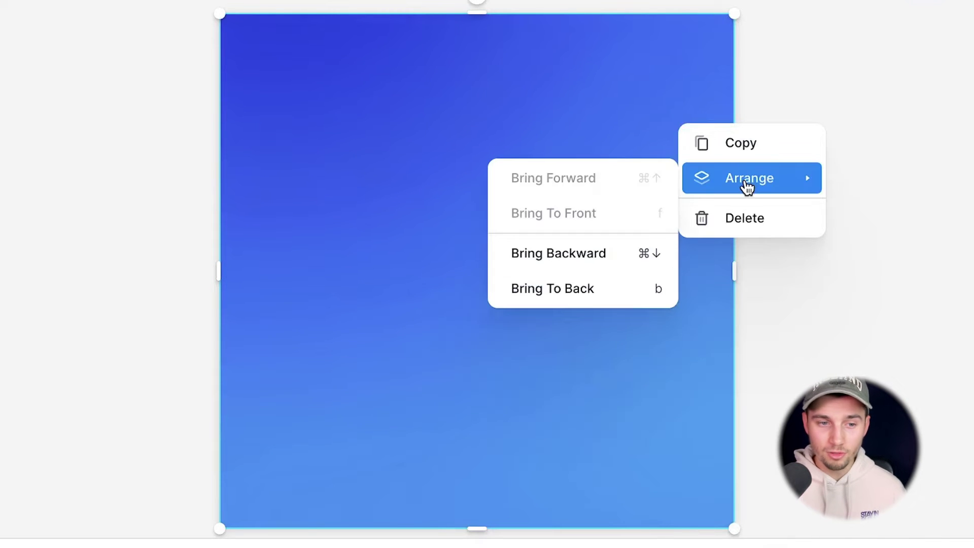
{"action": "left_click", "coordinate": [595, 288]}
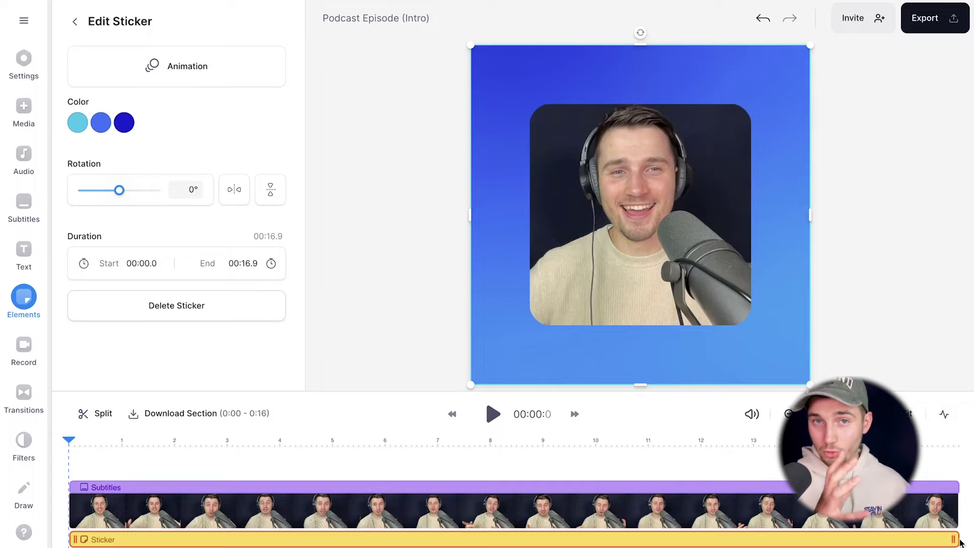
Step: Move the subtitles down near the bottom of the canvas
{"action": "left_click", "coordinate": [310, 322]}
{"action": "key", "text": "space"}
{"action": "key", "text": "space"}
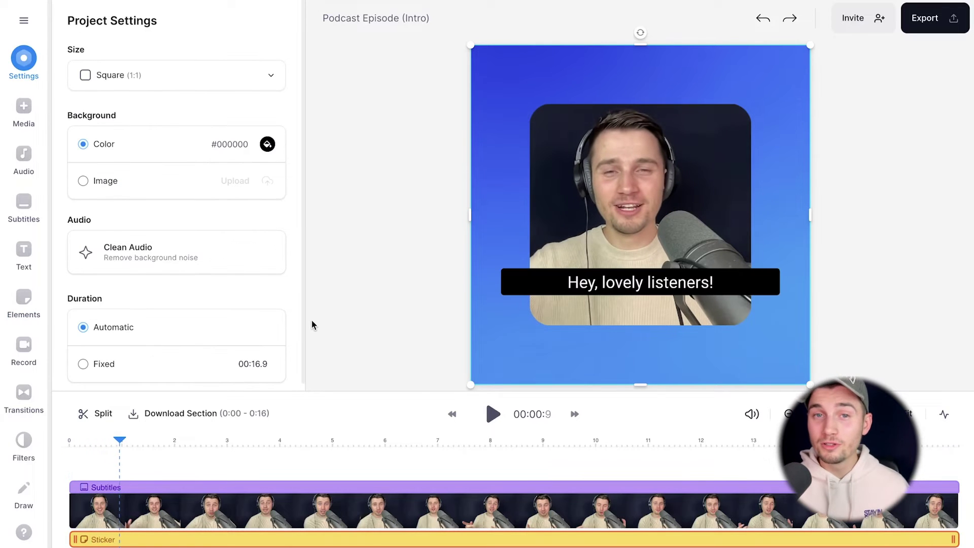
{"action": "left_click", "coordinate": [611, 280]}
{"action": "left_click_drag", "start_coordinate": [626, 284], "coordinate": [627, 359]}
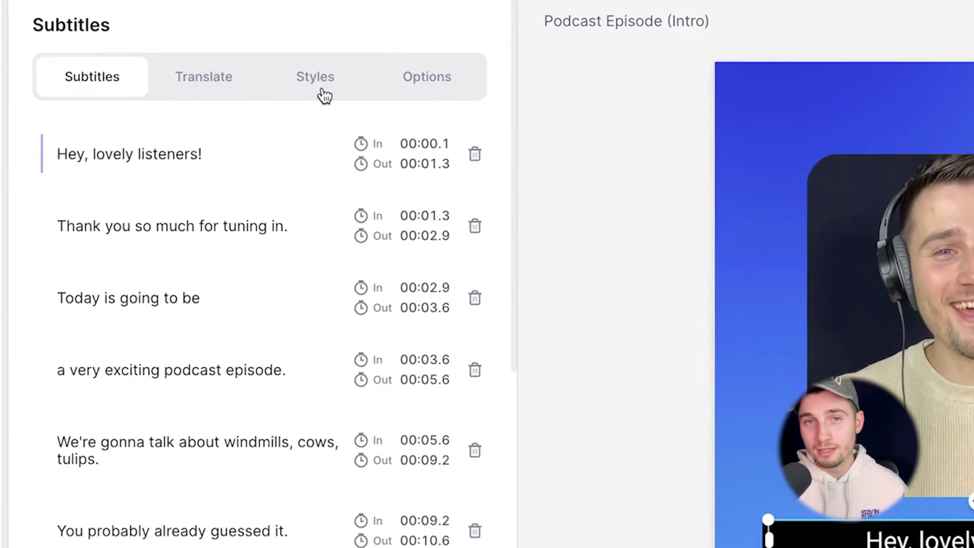
Step: Apply a bold subtitle style preset (Luckiest font, 48px) and check the animation options
{"action": "left_click", "coordinate": [324, 95]}
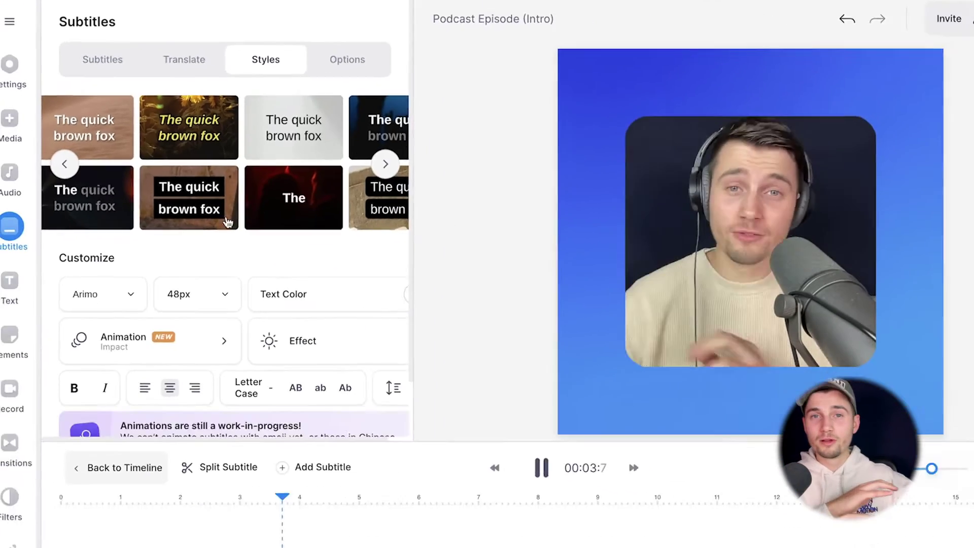
{"action": "scroll", "coordinate": [380, 306], "scroll_direction": "right", "scroll_amount": 2}
{"action": "left_click", "coordinate": [299, 211]}
{"action": "left_click", "coordinate": [147, 317]}
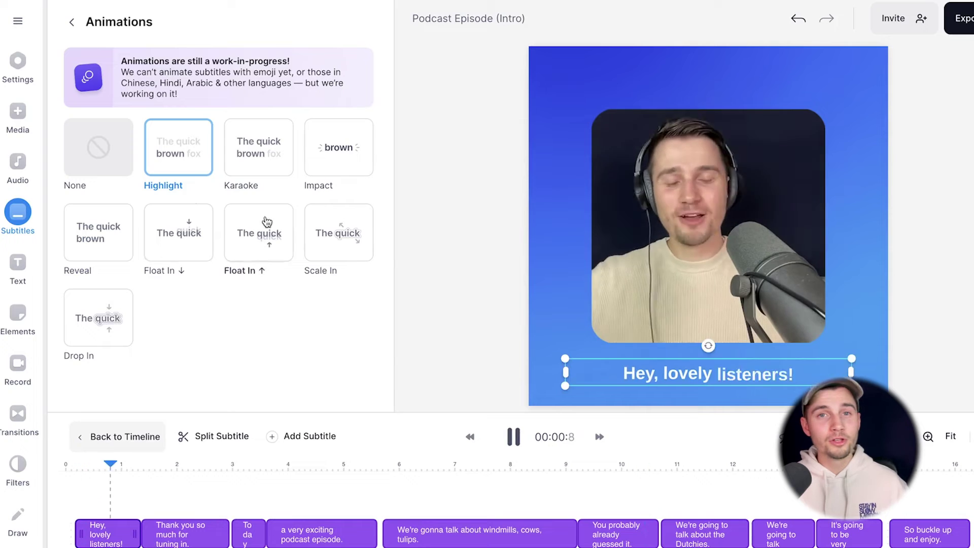
{"action": "left_click", "coordinate": [71, 22]}
Step: Give the subtitles a Shadow effect and preview the styling
{"action": "left_click", "coordinate": [706, 365]}
{"action": "scroll", "coordinate": [122, 375], "scroll_direction": "up", "scroll_amount": 2}
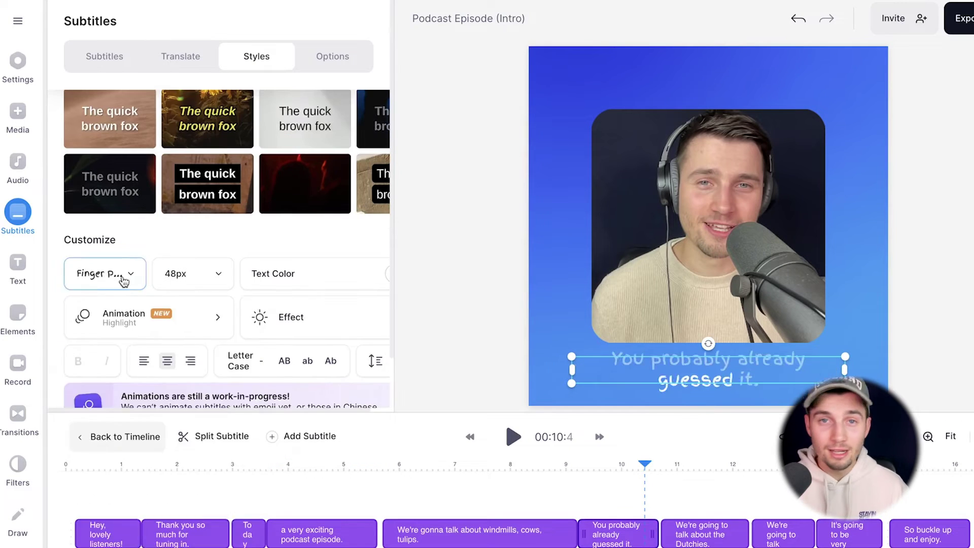
{"action": "left_click", "coordinate": [278, 317]}
{"action": "left_click", "coordinate": [179, 151]}
{"action": "left_click", "coordinate": [513, 436]}
{"action": "left_click", "coordinate": [514, 437]}
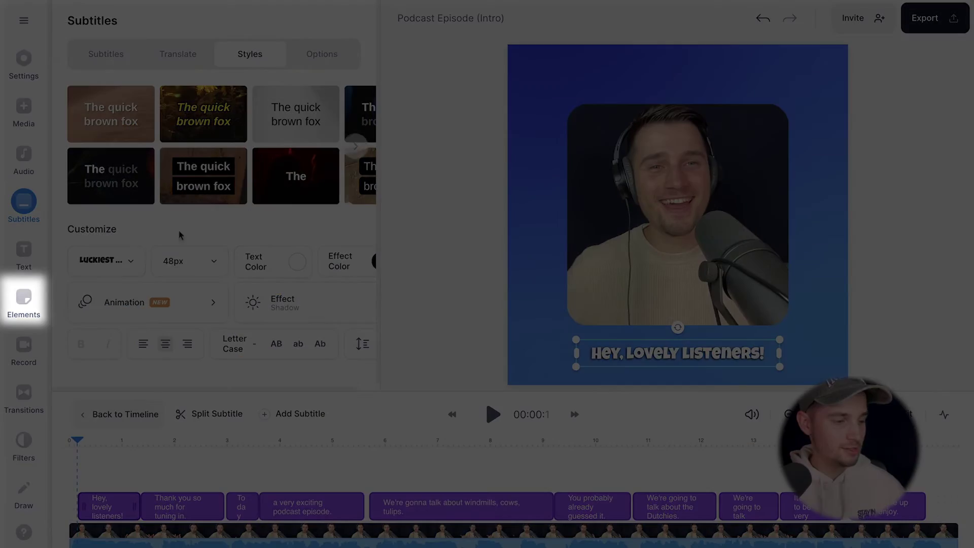
{"action": "left_click", "coordinate": [23, 299]}
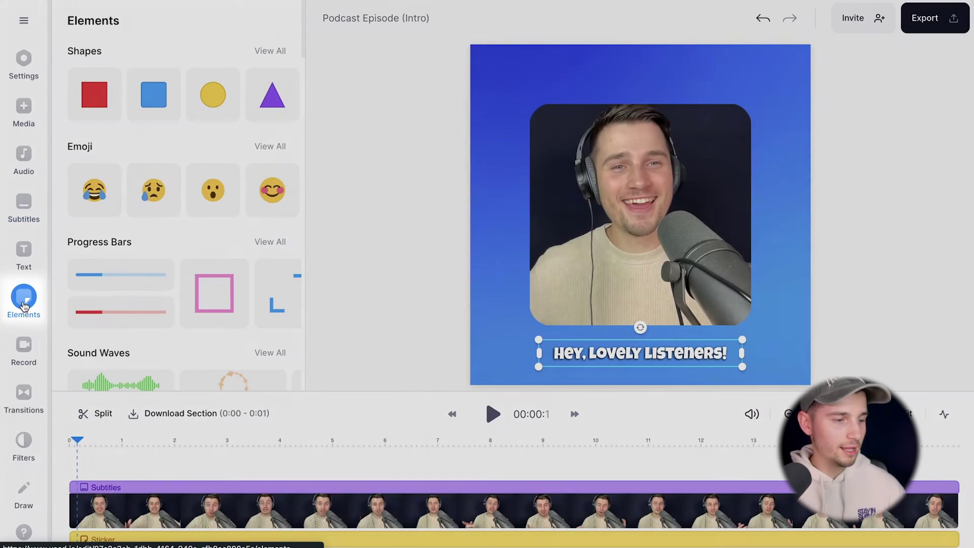
Step: Add the green bar sound wave from the full Sound Waves collection
{"action": "scroll", "coordinate": [218, 174], "scroll_direction": "down", "scroll_amount": 3}
{"action": "scroll", "coordinate": [218, 174], "scroll_direction": "down", "scroll_amount": 2}
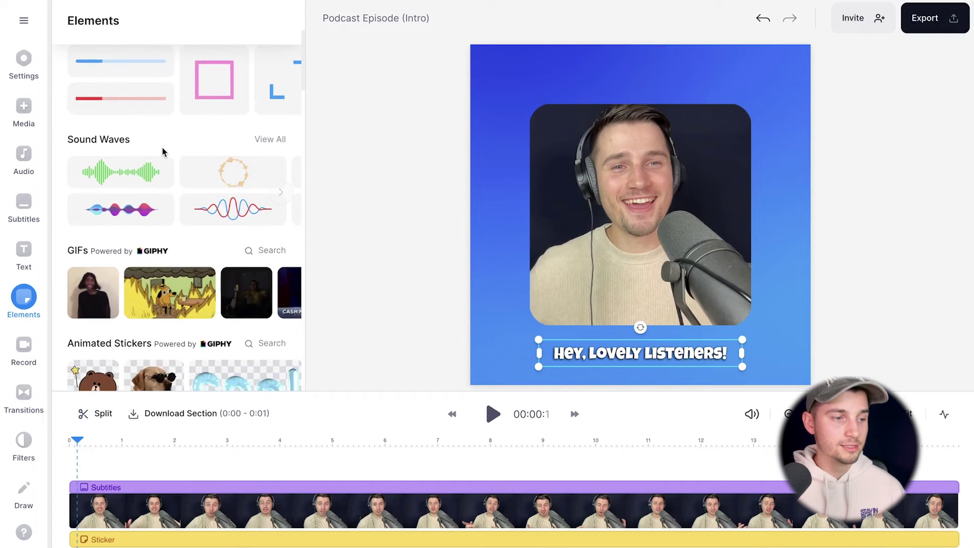
{"action": "key", "text": "Escape"}
{"action": "left_click", "coordinate": [266, 140]}
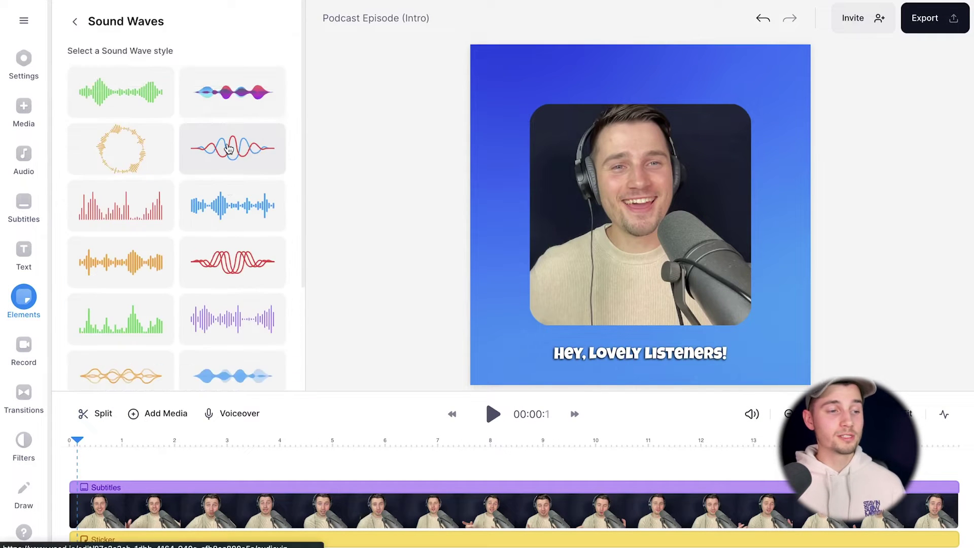
{"action": "scroll", "coordinate": [228, 148], "scroll_direction": "down", "scroll_amount": 3}
{"action": "scroll", "coordinate": [229, 149], "scroll_direction": "up", "scroll_amount": 3}
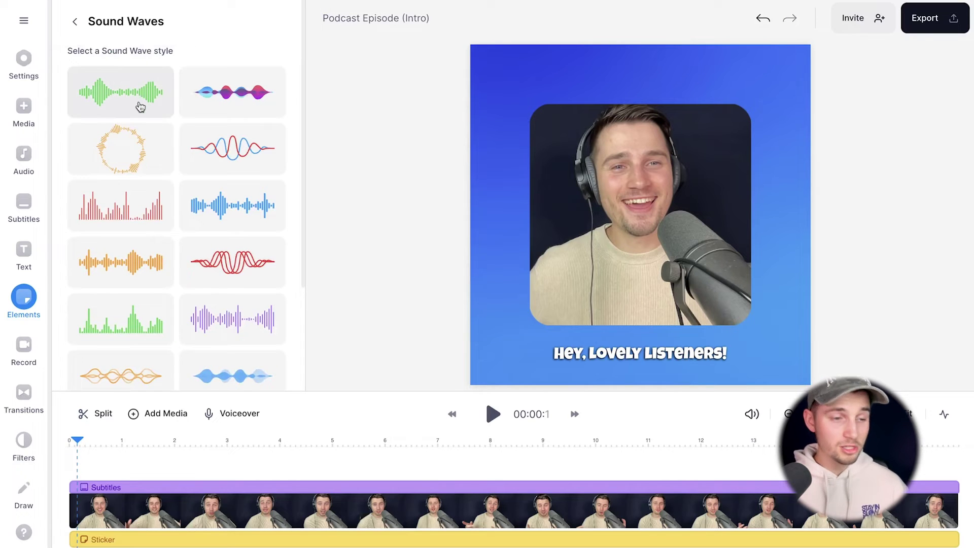
{"action": "left_click", "coordinate": [140, 105]}
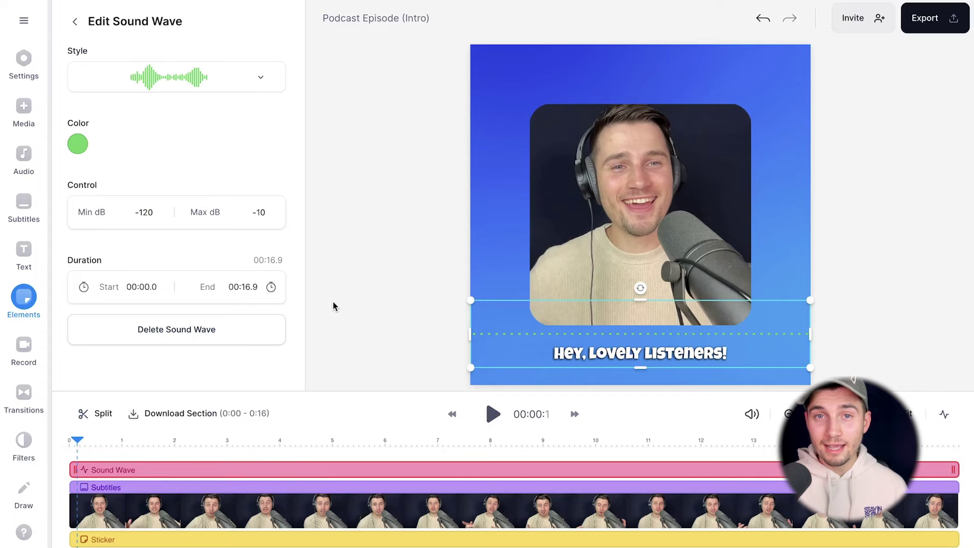
Step: Move the wave to the middle, widen it across the canvas, and color it yellow
{"action": "key", "text": "space"}
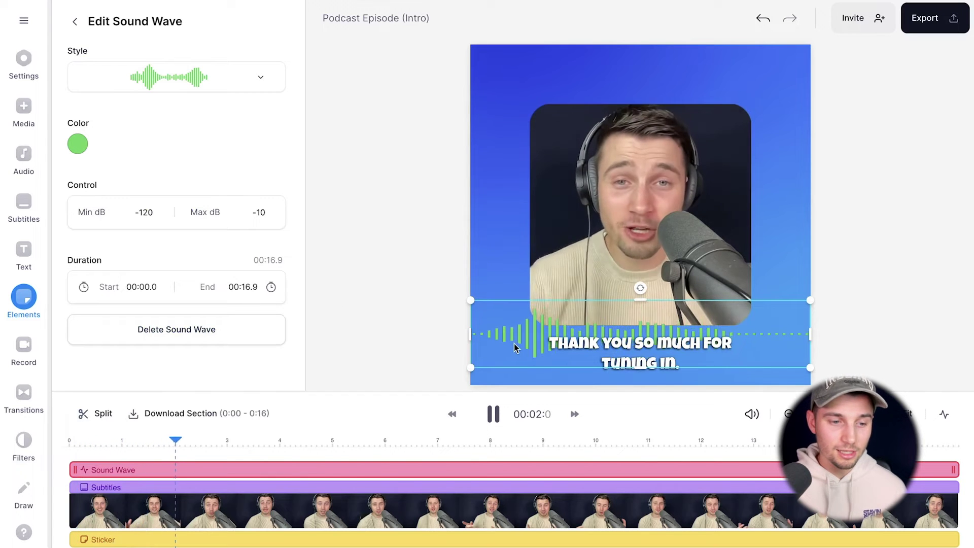
{"action": "left_click_drag", "start_coordinate": [515, 348], "coordinate": [510, 218]}
{"action": "left_click_drag", "start_coordinate": [804, 170], "coordinate": [824, 157]}
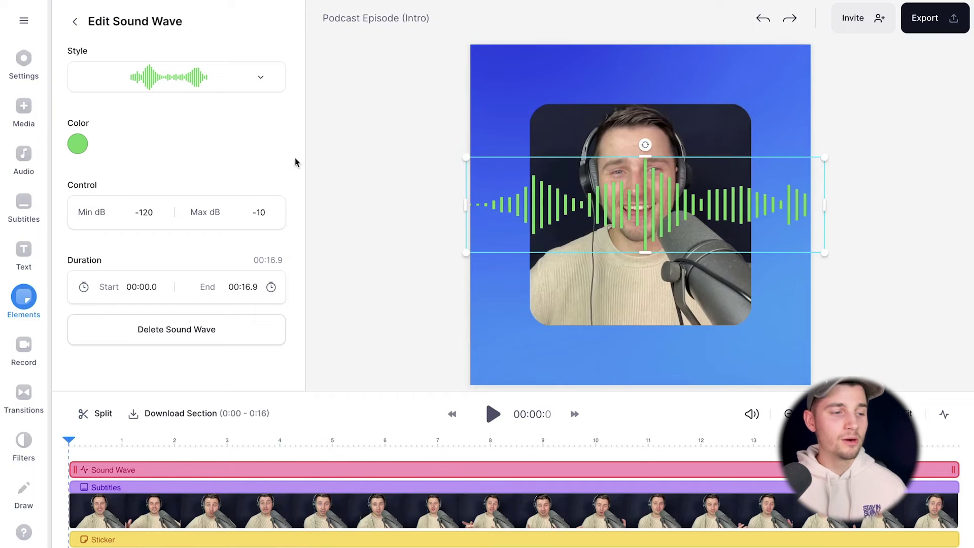
{"action": "left_click", "coordinate": [78, 144]}
{"action": "left_click", "coordinate": [126, 390]}
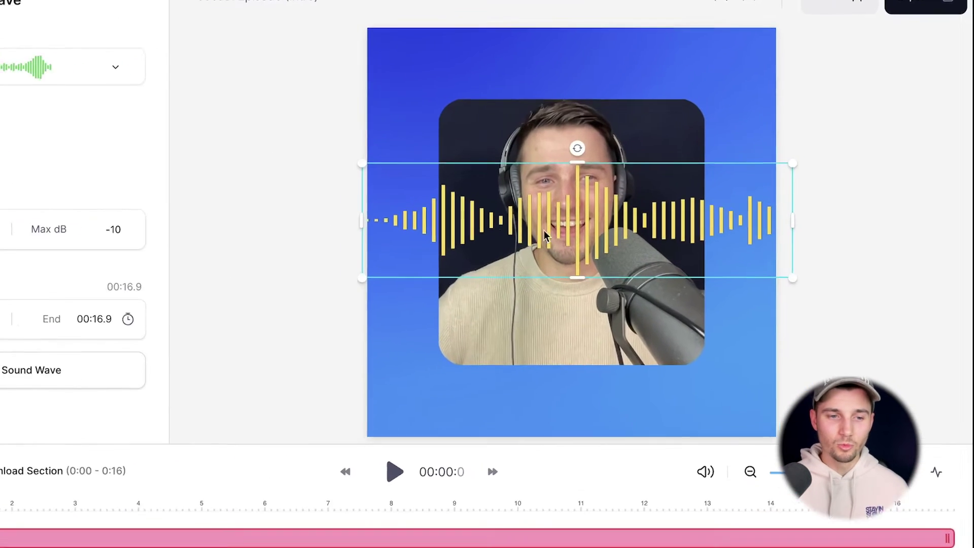
Step: Send the sound wave backward so it sits behind the video
{"action": "right_click", "coordinate": [643, 215]}
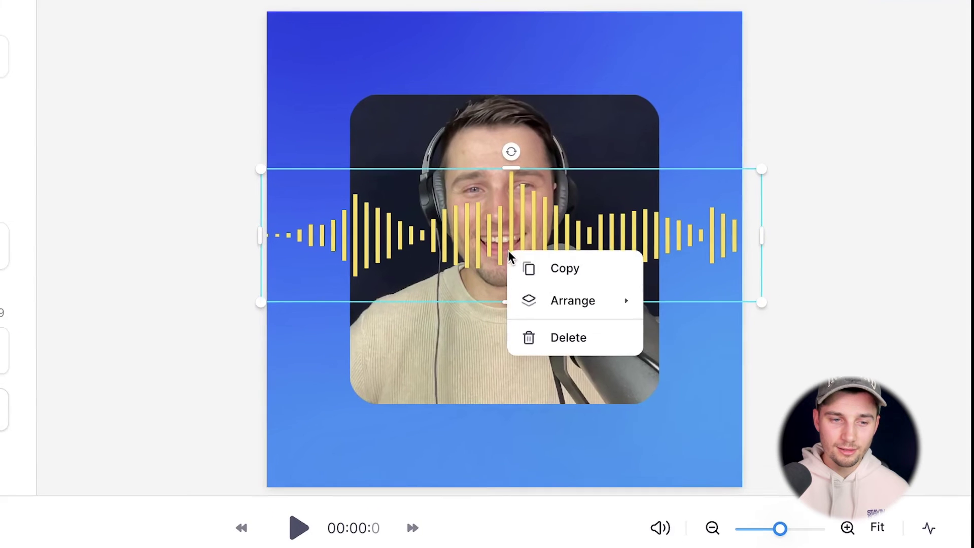
{"action": "mouse_move", "coordinate": [677, 248]}
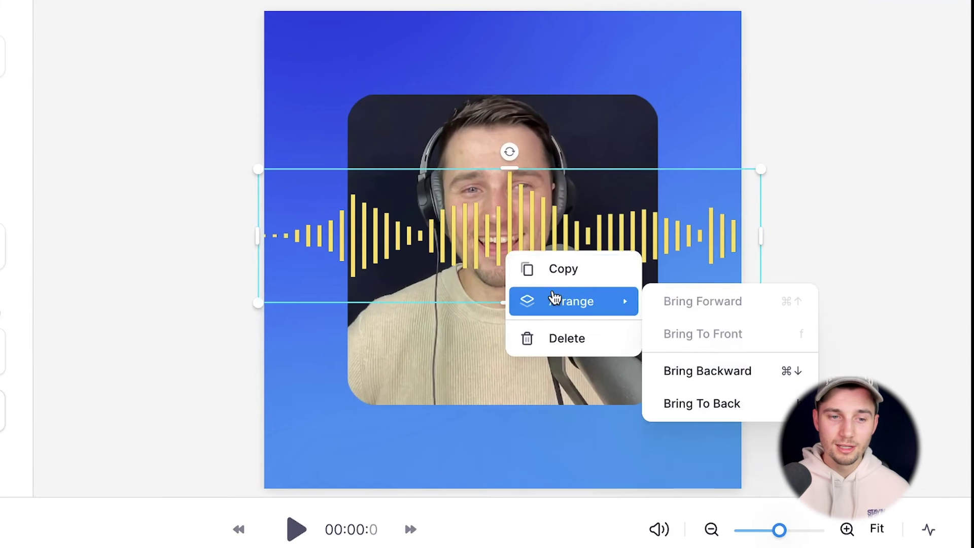
{"action": "left_click", "coordinate": [708, 371]}
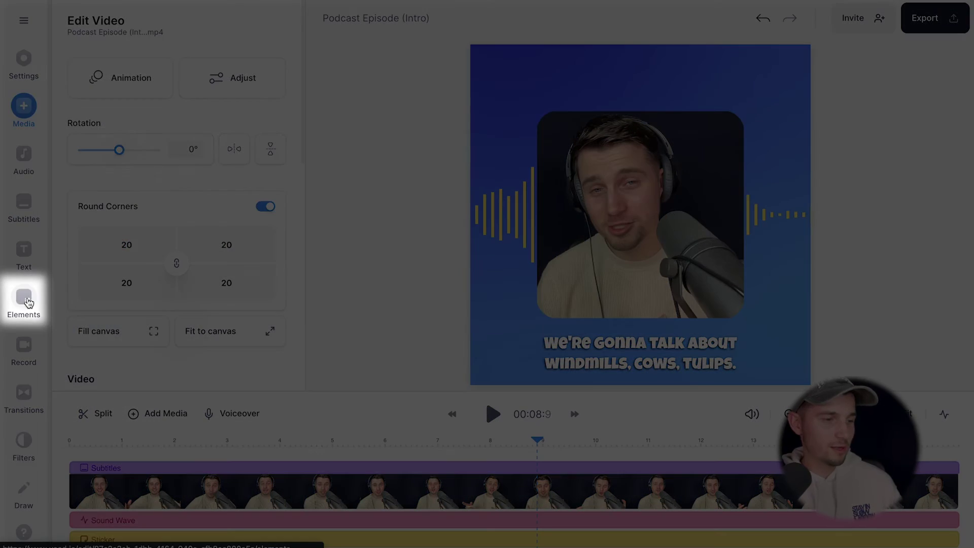
Step: Add a blue square shape, enlarge it over the video, and layer it behind the video
{"action": "left_click", "coordinate": [24, 299]}
{"action": "scroll", "coordinate": [194, 195], "scroll_direction": "up", "scroll_amount": 4}
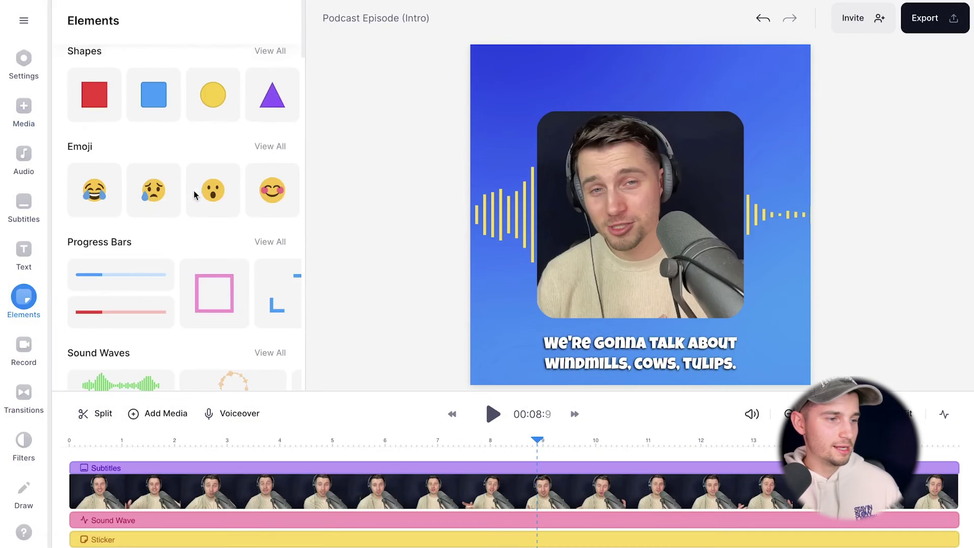
{"action": "left_click", "coordinate": [273, 50]}
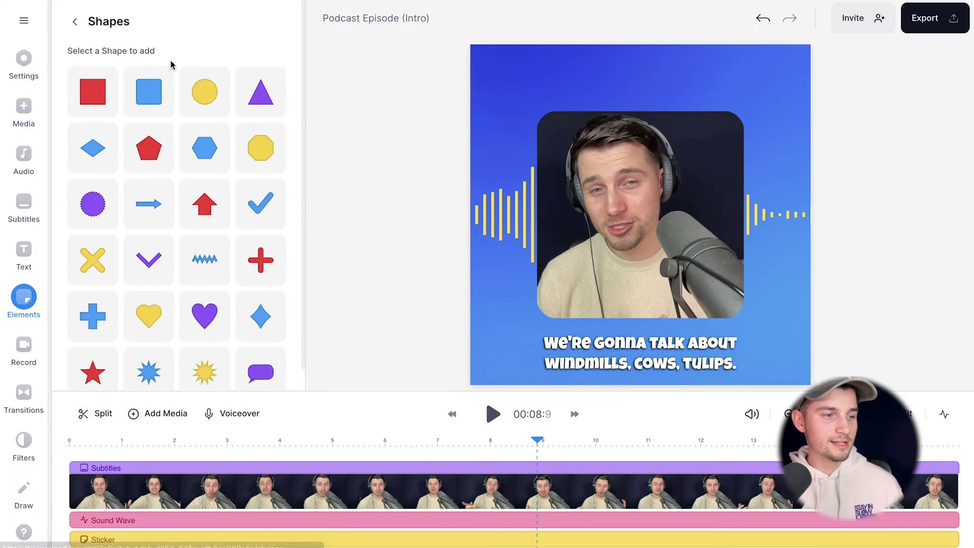
{"action": "left_click", "coordinate": [149, 104]}
{"action": "left_click_drag", "start_coordinate": [658, 222], "coordinate": [573, 136]}
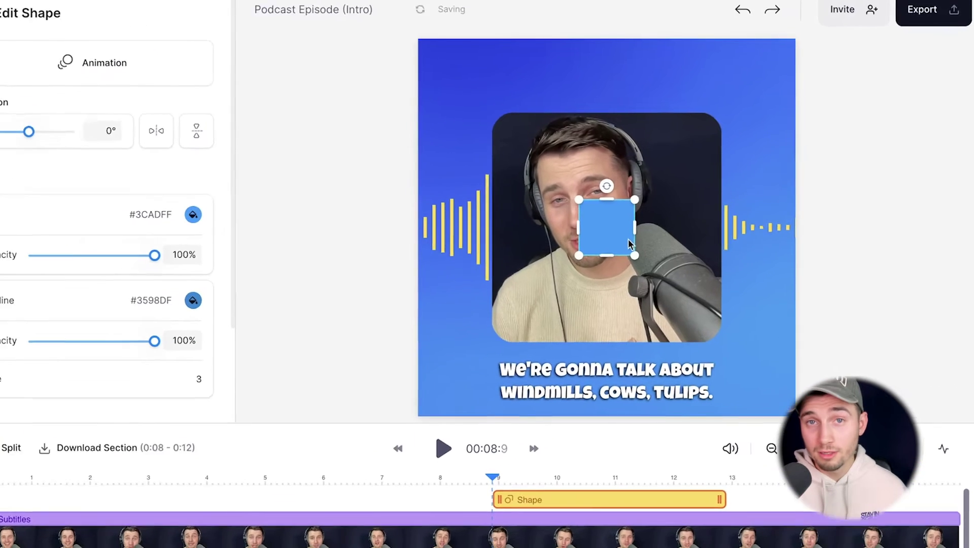
{"action": "left_click_drag", "start_coordinate": [429, 179], "coordinate": [689, 410]}
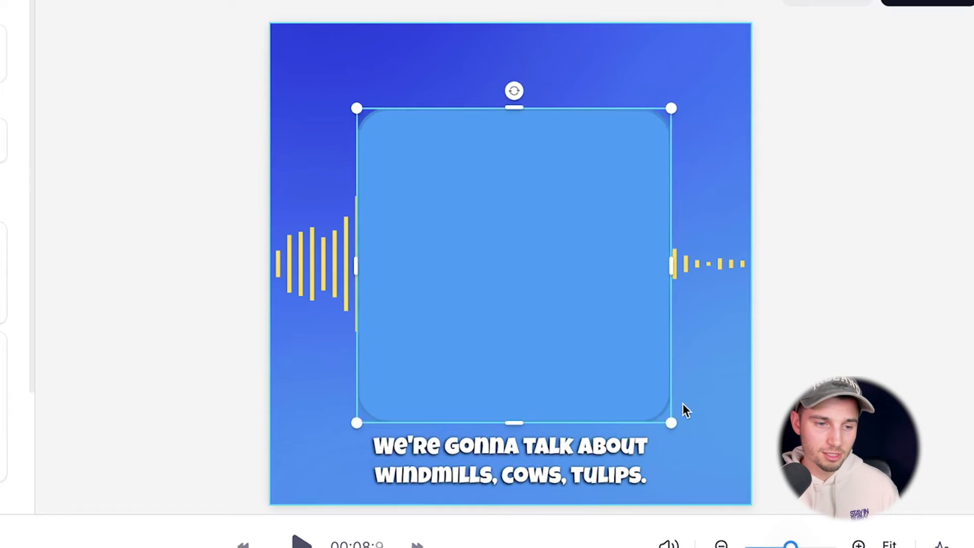
{"action": "right_click", "coordinate": [655, 215]}
{"action": "mouse_move", "coordinate": [700, 265]}
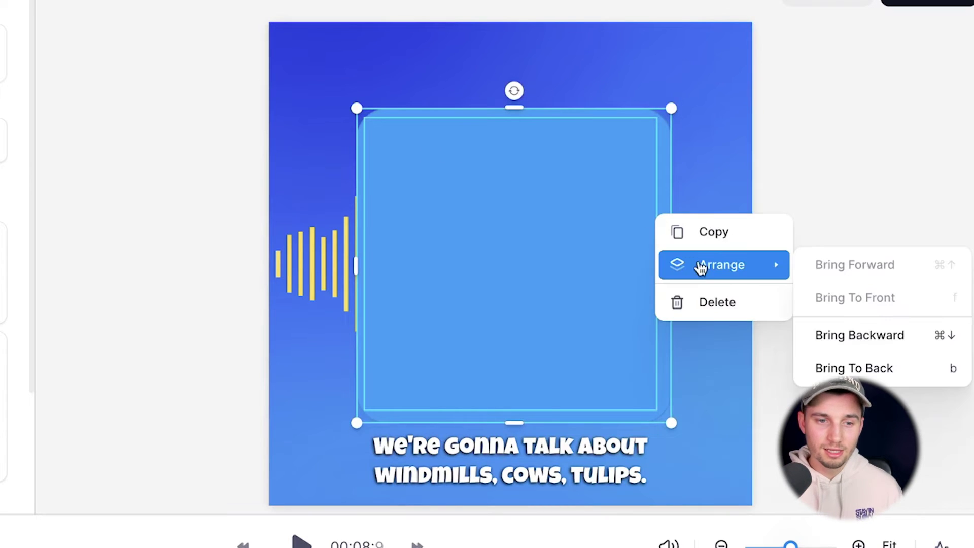
{"action": "left_click", "coordinate": [857, 337]}
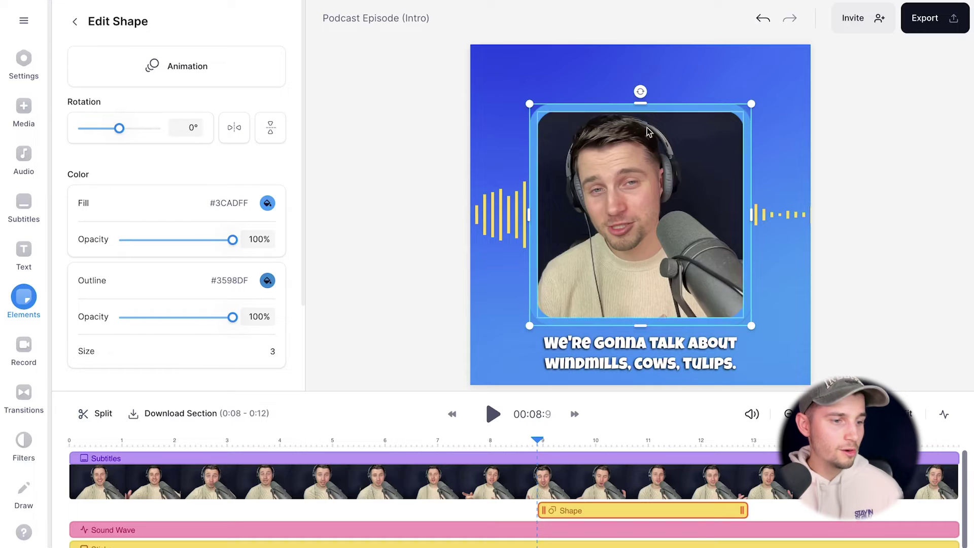
Step: Set both of the square's colour settings to yellow to form the frame
{"action": "left_click", "coordinate": [267, 203]}
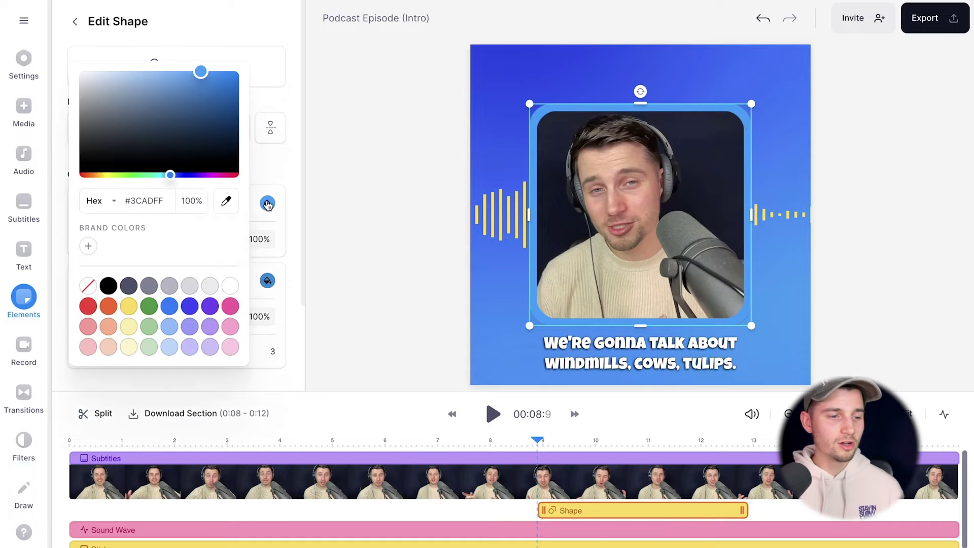
{"action": "left_click", "coordinate": [130, 305]}
{"action": "left_click", "coordinate": [268, 280]}
{"action": "left_click", "coordinate": [128, 384]}
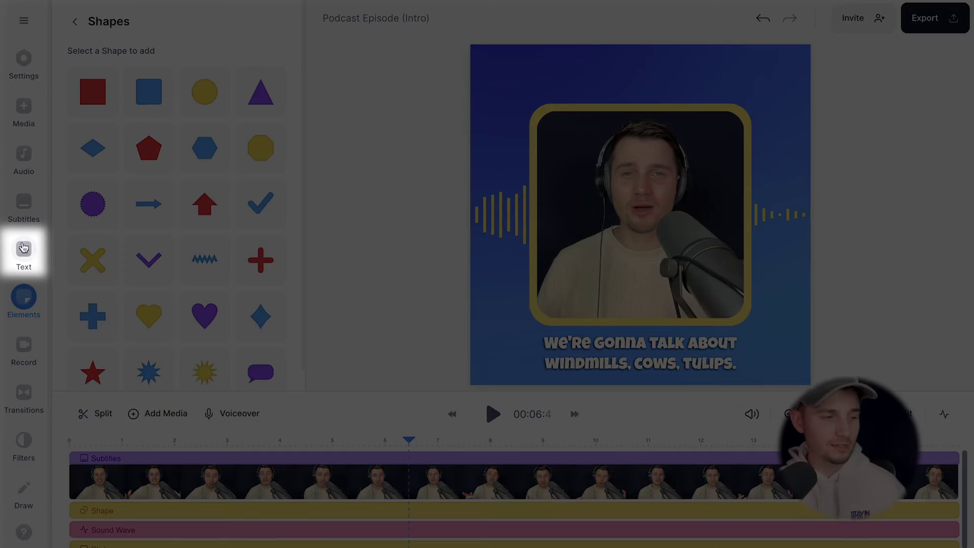
Step: Add a headline title, stretch it across the whole clip, and move it to the top
{"action": "left_click", "coordinate": [30, 253]}
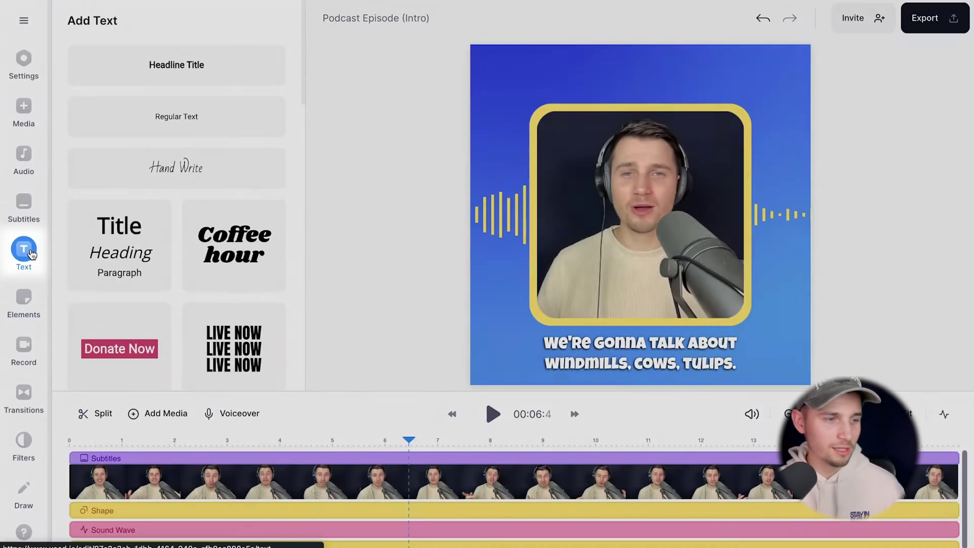
{"action": "scroll", "coordinate": [193, 131], "scroll_direction": "down", "scroll_amount": 6}
{"action": "scroll", "coordinate": [194, 137], "scroll_direction": "up", "scroll_amount": 6}
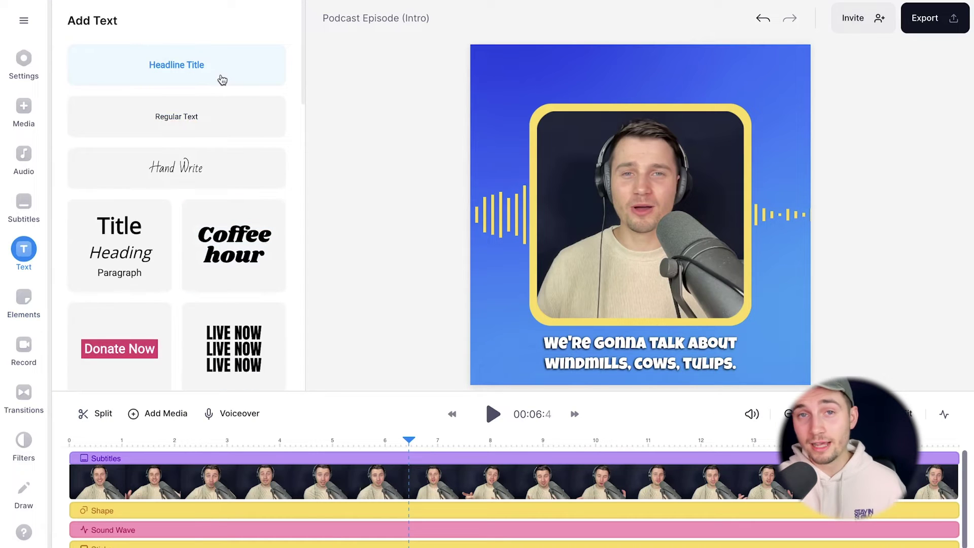
{"action": "left_click", "coordinate": [222, 79]}
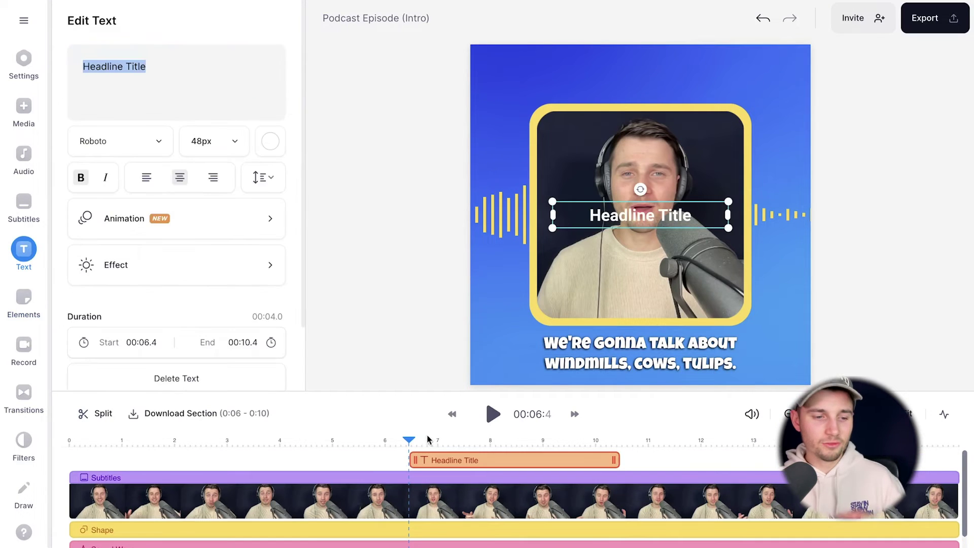
{"action": "left_click_drag", "start_coordinate": [415, 456], "coordinate": [160, 452]}
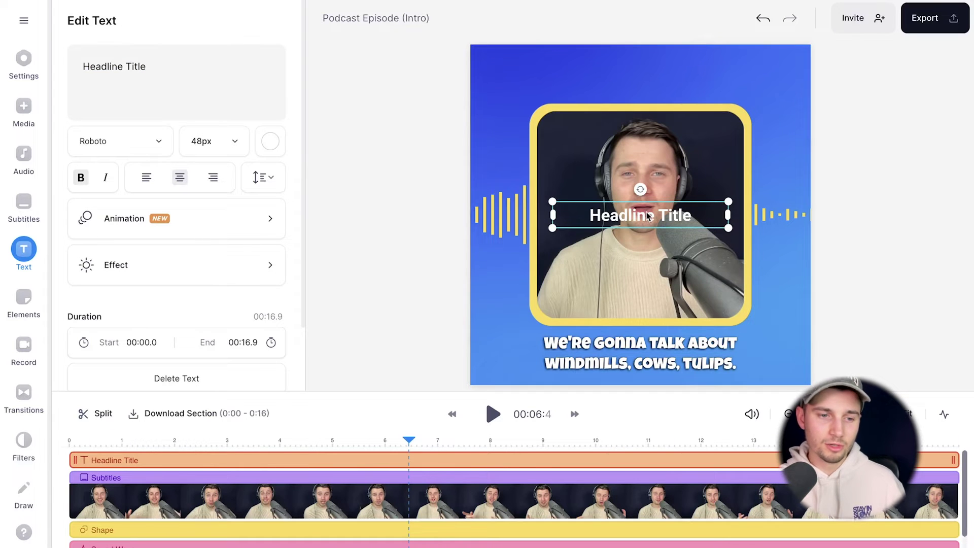
{"action": "left_click_drag", "start_coordinate": [635, 71], "coordinate": [642, 71]}
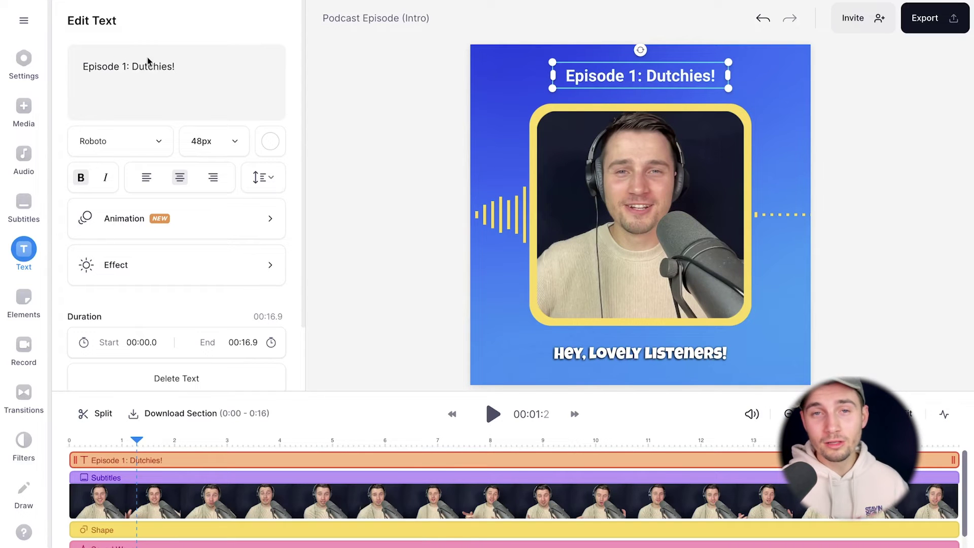
Step: Set the title font to Luckiest Guy and give it a grey shadow effect
{"action": "left_click", "coordinate": [134, 141]}
{"action": "left_click", "coordinate": [117, 276]}
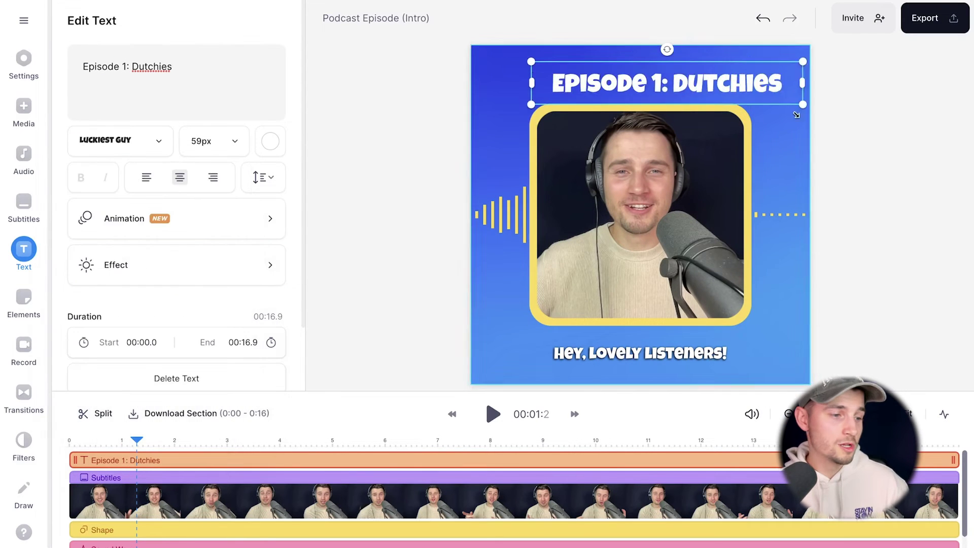
{"action": "left_click", "coordinate": [118, 265]}
{"action": "left_click", "coordinate": [253, 143]}
{"action": "left_click", "coordinate": [271, 61]}
{"action": "left_click", "coordinate": [209, 250]}
{"action": "left_click", "coordinate": [100, 223]}
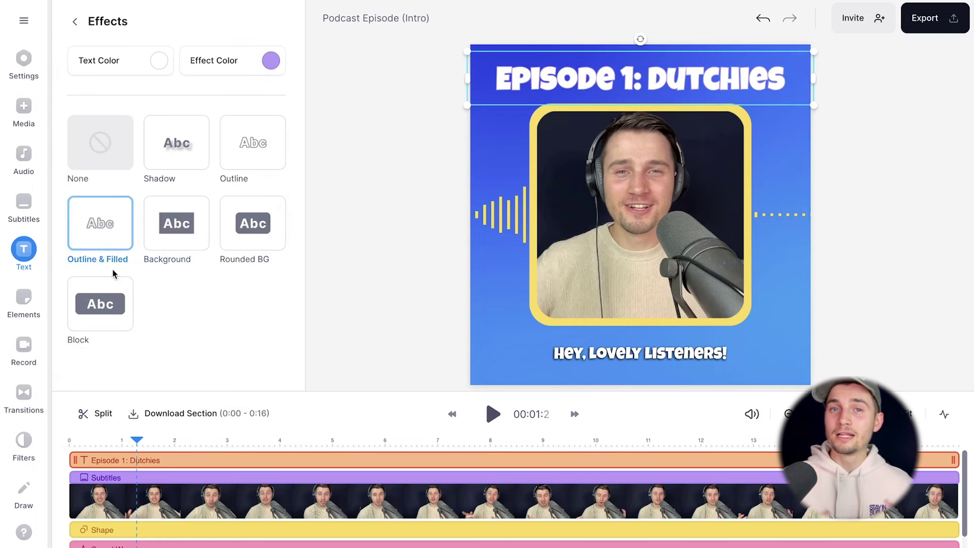
{"action": "left_click", "coordinate": [176, 142]}
{"action": "left_click", "coordinate": [271, 61]}
{"action": "left_click", "coordinate": [130, 274]}
{"action": "left_click", "coordinate": [234, 71]}
{"action": "left_click", "coordinate": [151, 233]}
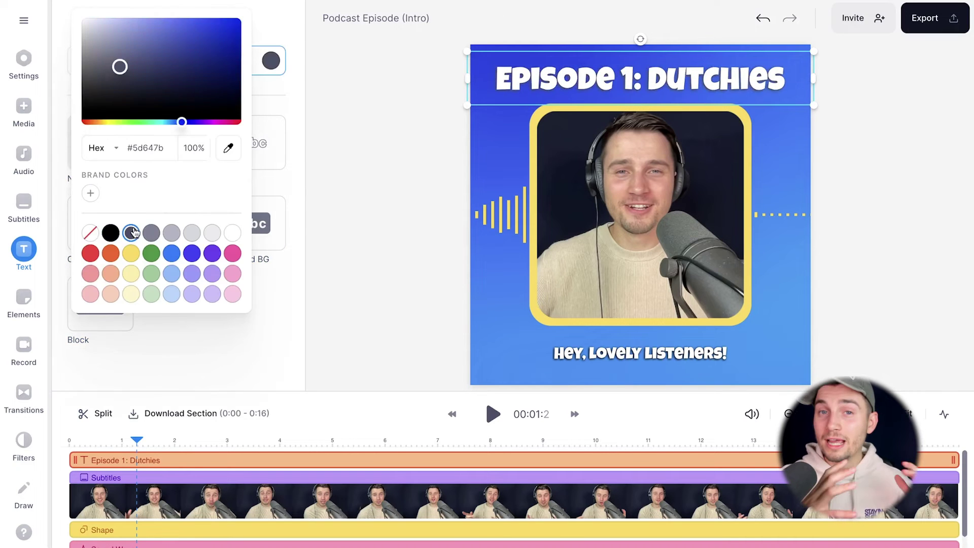
Step: Look over the title's animation options, then open the project settings
{"action": "left_click", "coordinate": [74, 20]}
{"action": "left_click", "coordinate": [102, 217]}
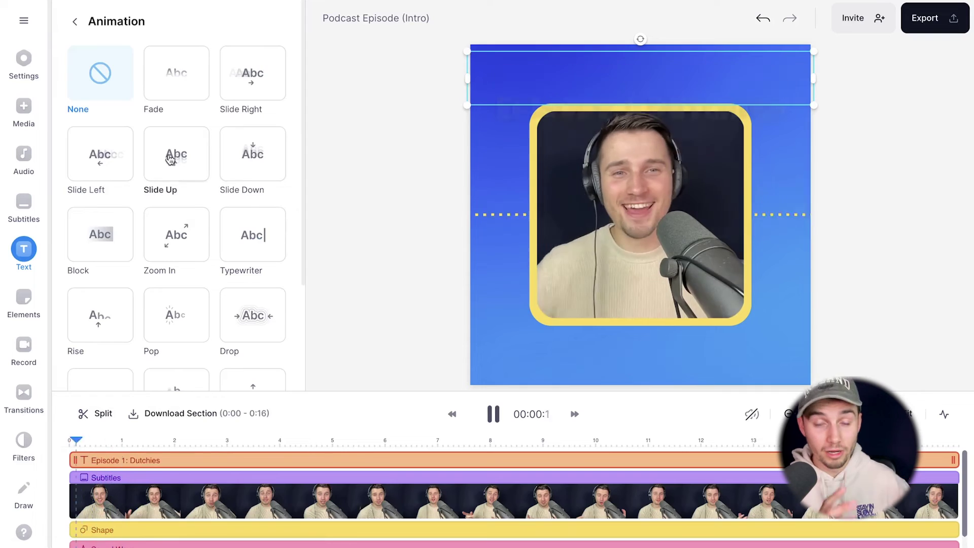
{"action": "left_click", "coordinate": [382, 256]}
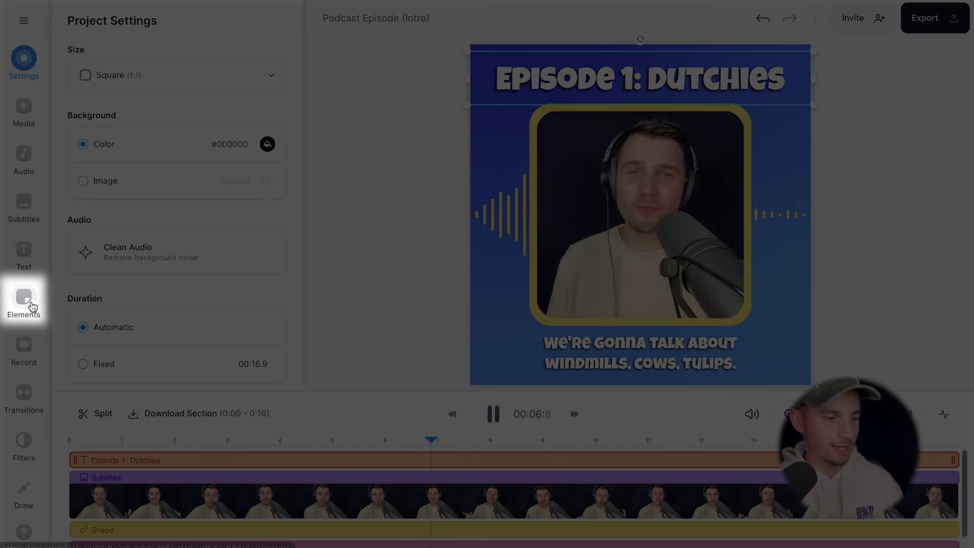
Step: Add the abstract blob sticker and color it yellow
{"action": "left_click", "coordinate": [24, 299]}
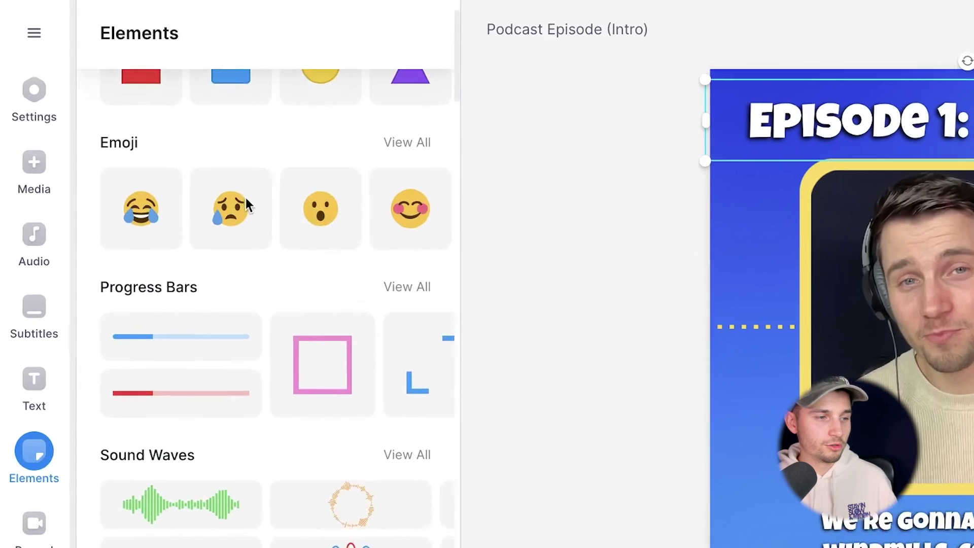
{"action": "scroll", "coordinate": [331, 250], "scroll_direction": "down", "scroll_amount": 4}
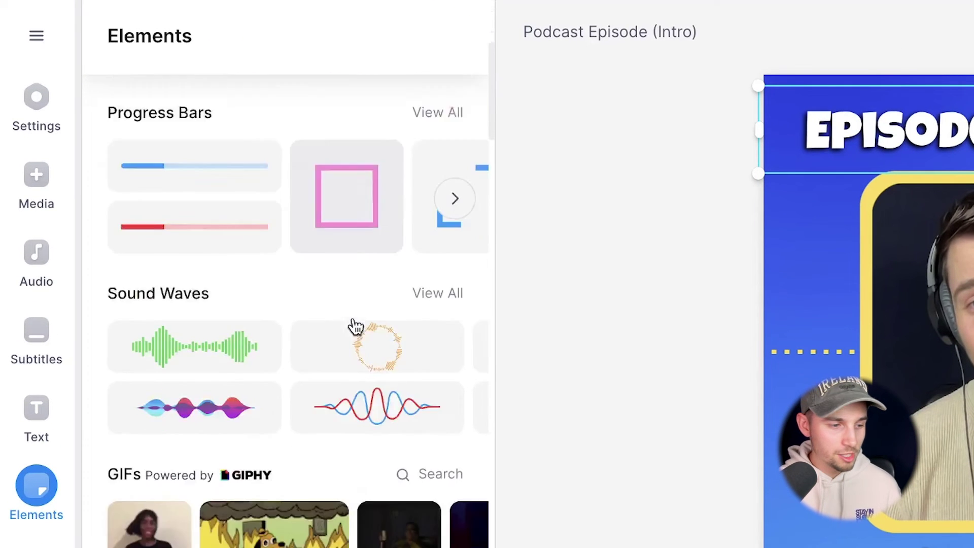
{"action": "scroll", "coordinate": [355, 326], "scroll_direction": "down", "scroll_amount": 4}
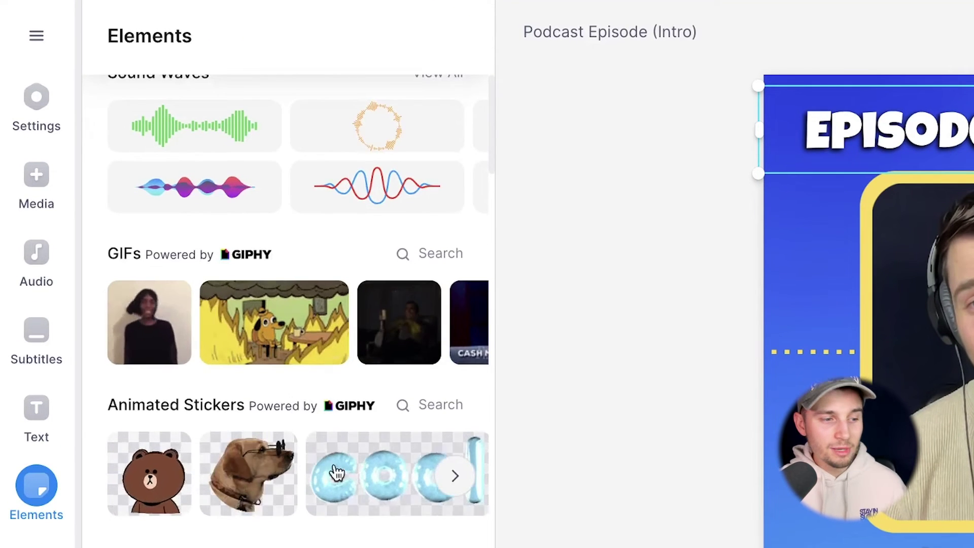
{"action": "scroll", "coordinate": [336, 474], "scroll_direction": "down", "scroll_amount": 5}
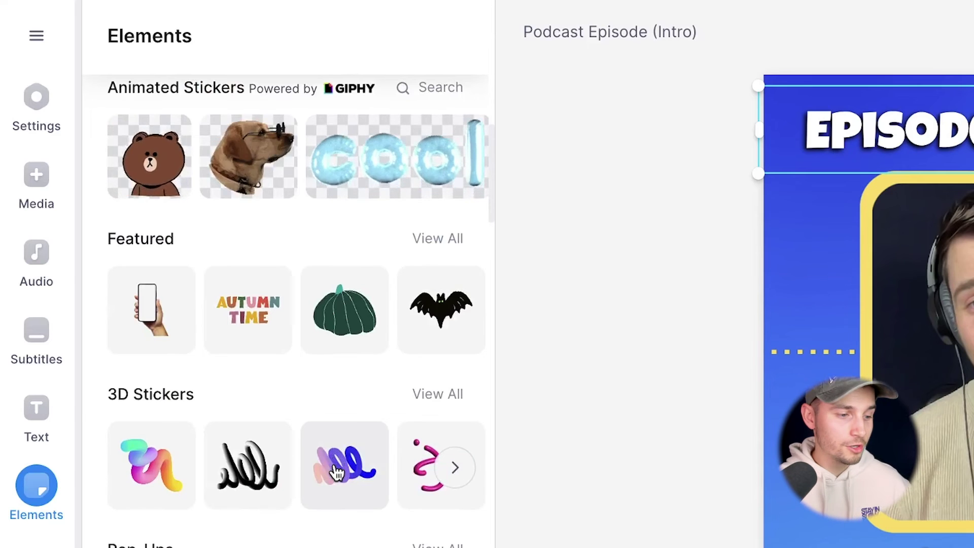
{"action": "scroll", "coordinate": [336, 471], "scroll_direction": "down", "scroll_amount": 5}
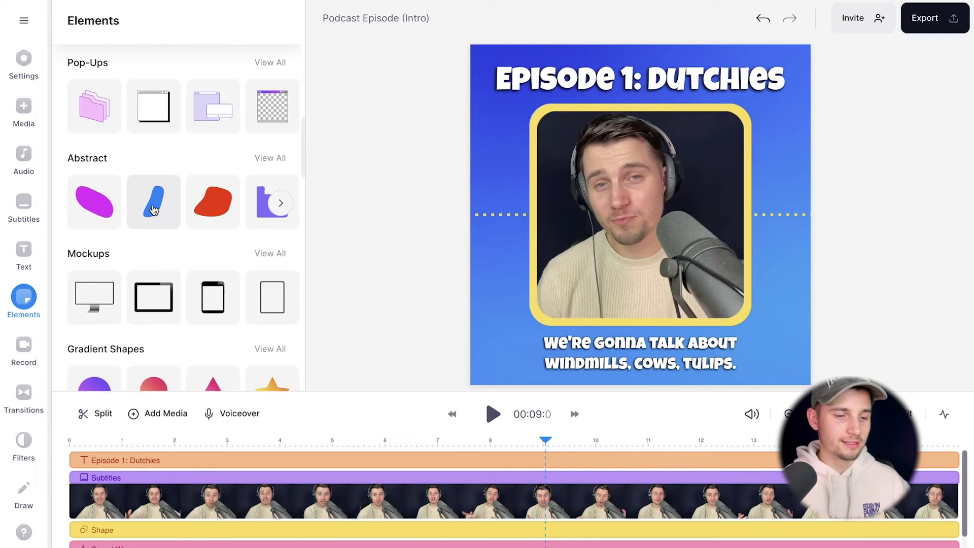
{"action": "left_click", "coordinate": [154, 210]}
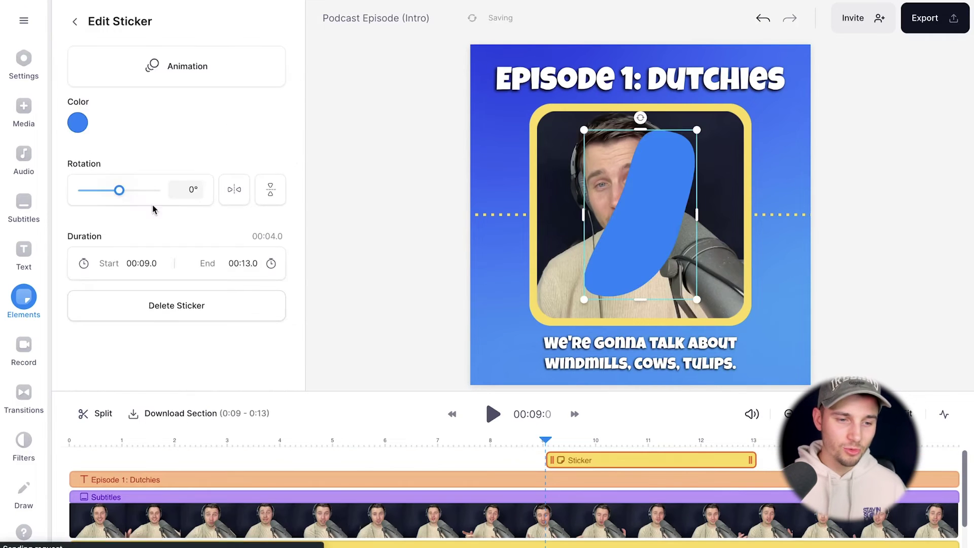
{"action": "left_click", "coordinate": [78, 123]}
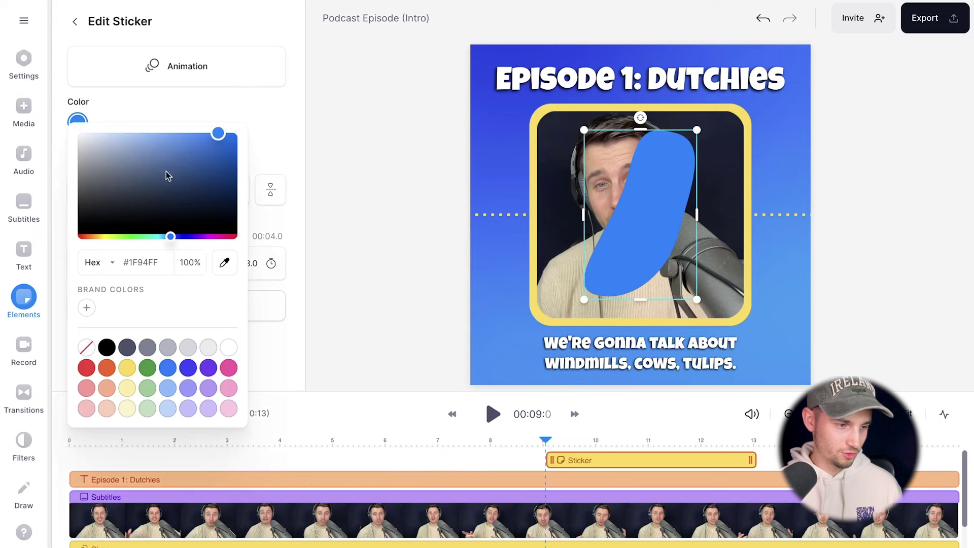
{"action": "left_click", "coordinate": [127, 368]}
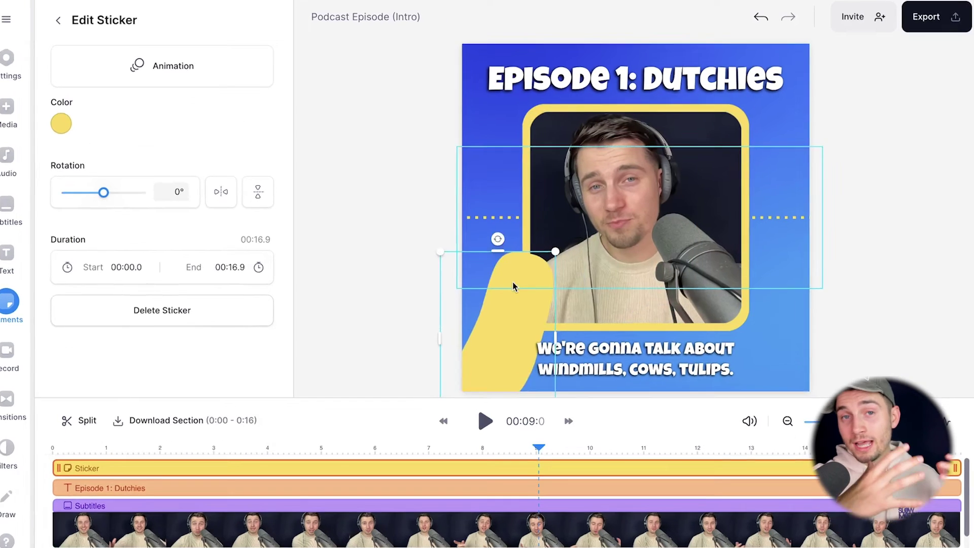
Step: Rotate the blob about 126 degrees into the bottom-left corner and duplicate it to the bottom-right
{"action": "left_click_drag", "start_coordinate": [522, 275], "coordinate": [578, 359]}
{"action": "mouse_move", "coordinate": [513, 423]}
{"action": "left_mouse_down"}
{"action": "mouse_move", "coordinate": [464, 432]}
{"action": "mouse_move", "coordinate": [396, 398]}
{"action": "mouse_move", "coordinate": [523, 427]}
{"action": "left_mouse_up"}
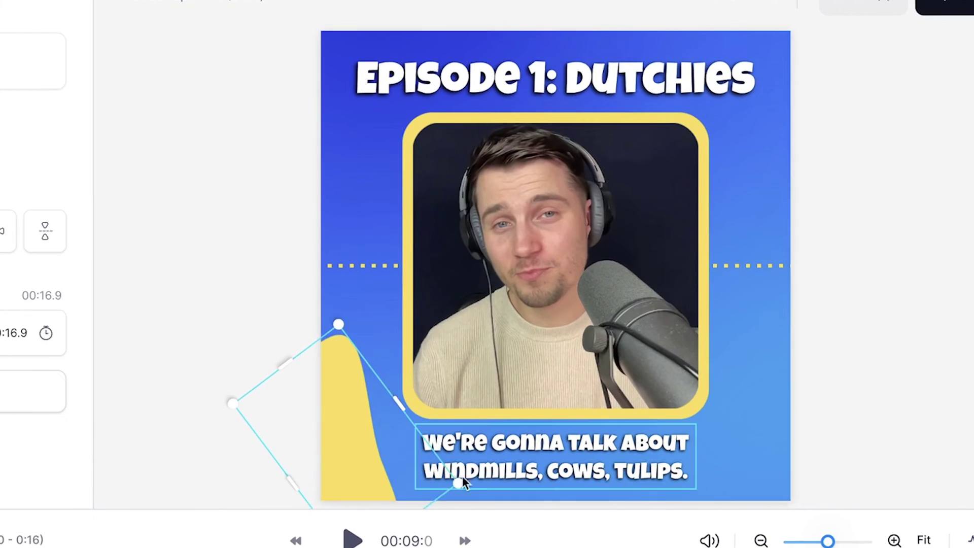
{"action": "left_click", "coordinate": [818, 407]}
{"action": "right_click", "coordinate": [740, 362]}
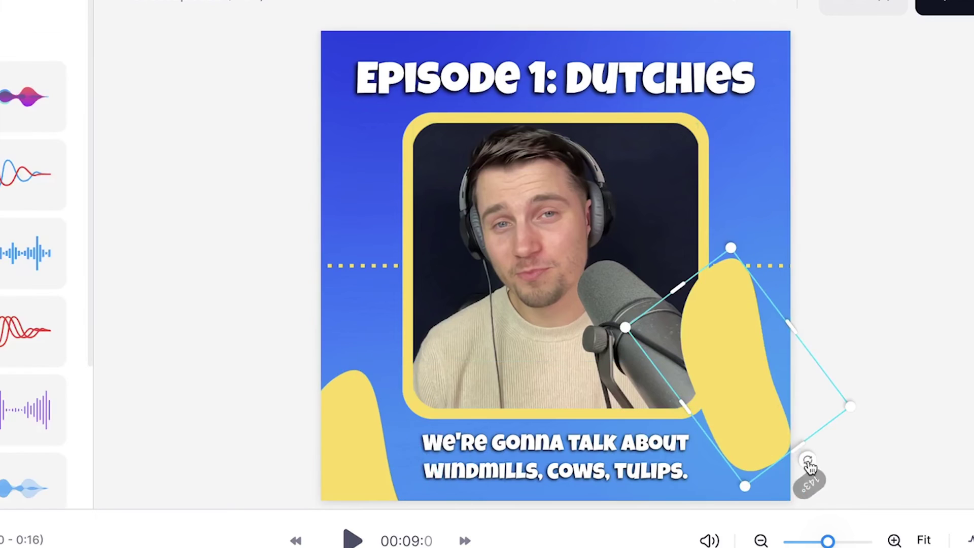
{"action": "left_click_drag", "start_coordinate": [808, 467], "coordinate": [814, 459]}
{"action": "left_click", "coordinate": [918, 387]}
{"action": "key", "text": "space"}
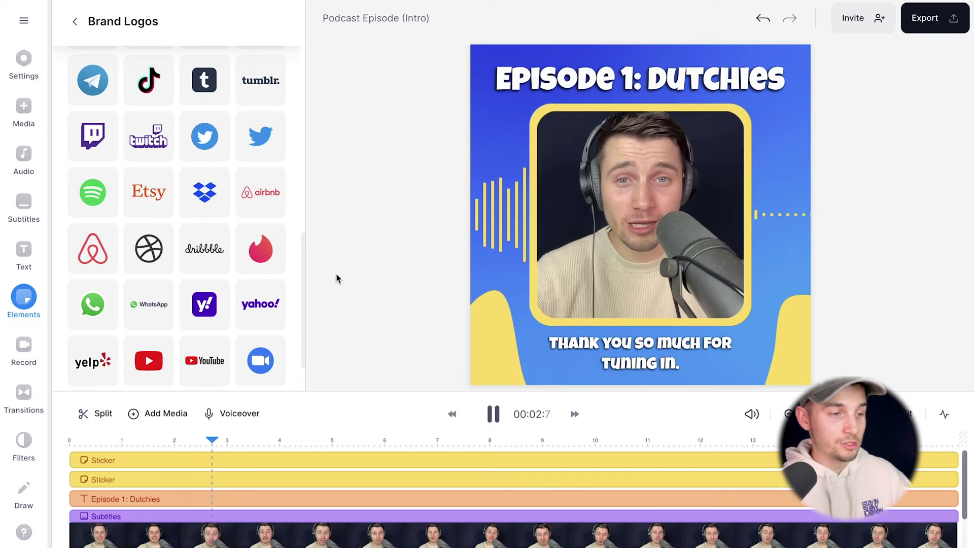
{"action": "key", "text": "space"}
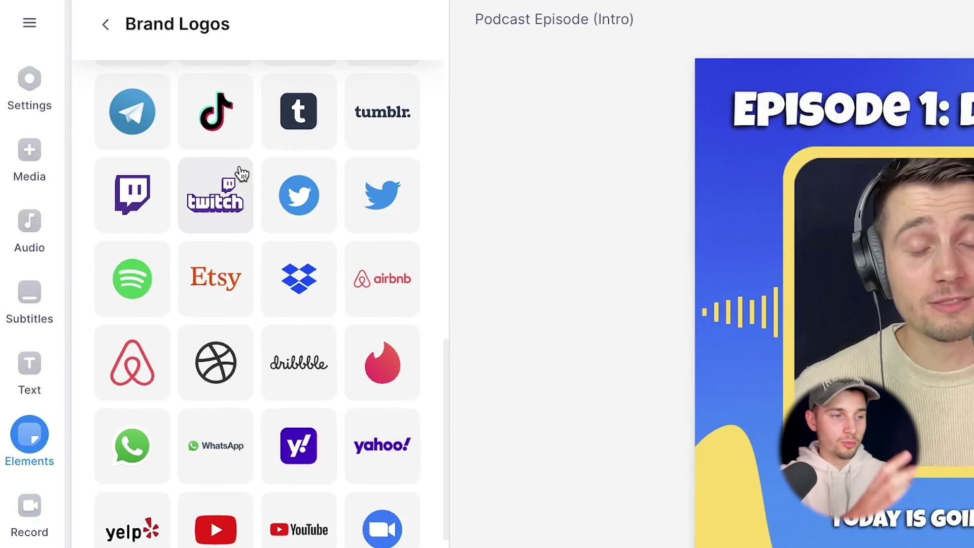
{"action": "scroll", "coordinate": [343, 461], "scroll_direction": "up", "scroll_amount": 3}
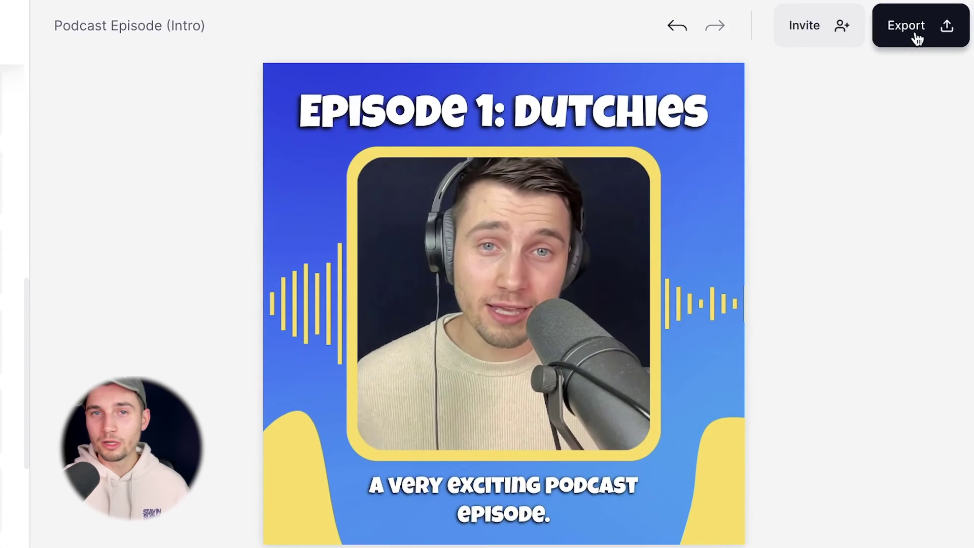
Step: Choose HD quality, render the export, and download the result as an MP4 file
{"action": "left_click", "coordinate": [928, 21]}
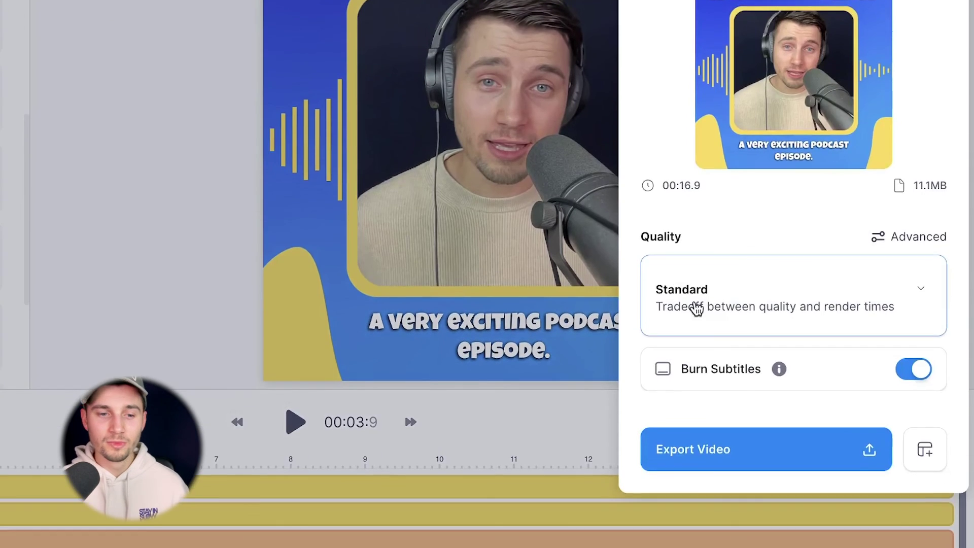
{"action": "left_click", "coordinate": [712, 384]}
{"action": "scroll", "coordinate": [778, 398], "scroll_direction": "down", "scroll_amount": 3}
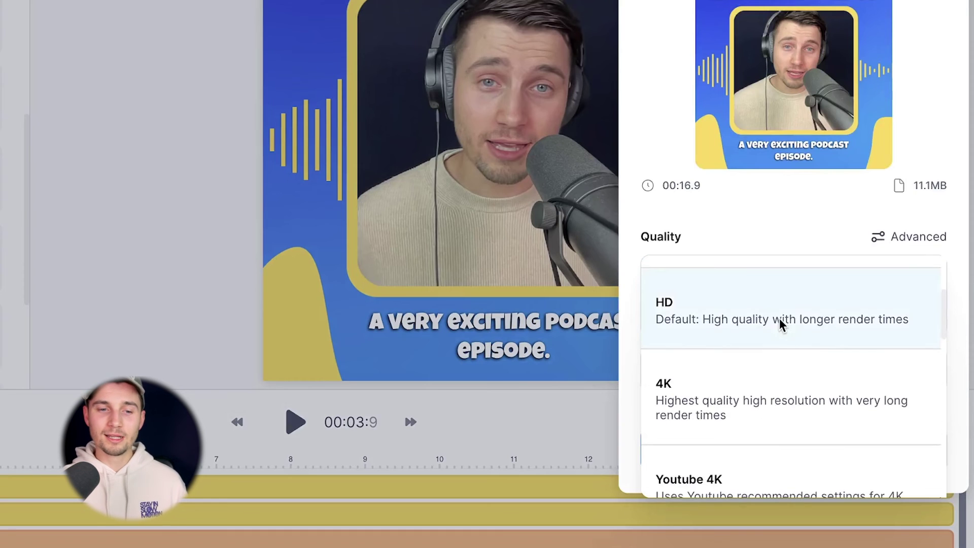
{"action": "left_click", "coordinate": [773, 318]}
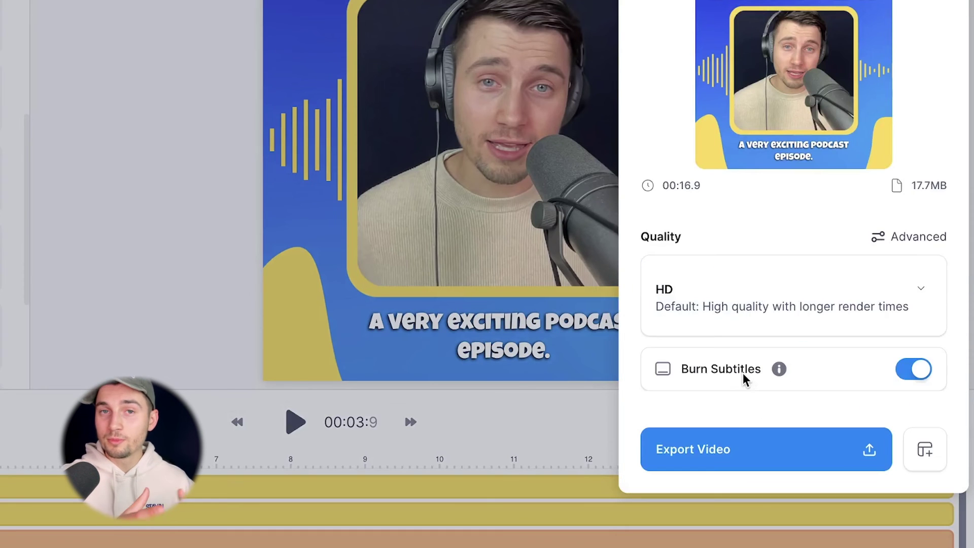
{"action": "left_click", "coordinate": [741, 457]}
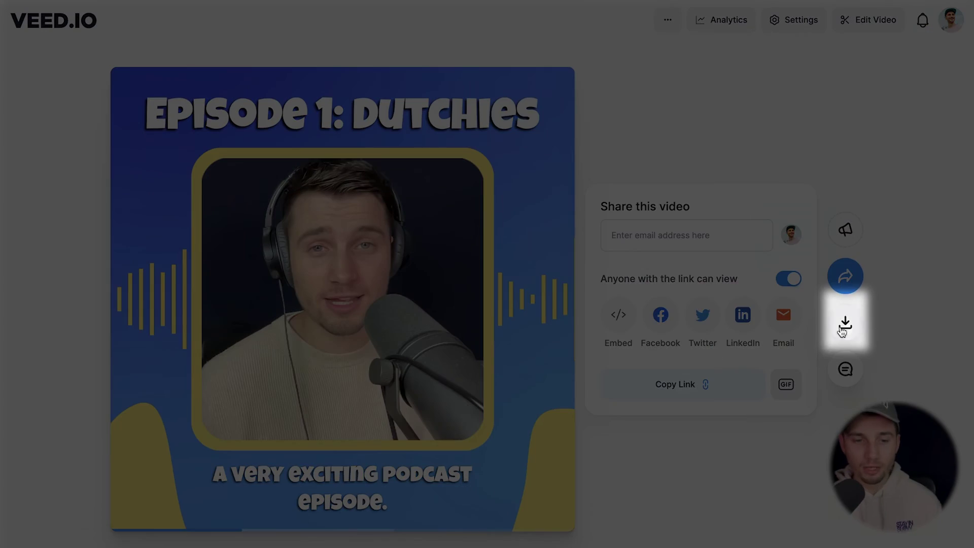
{"action": "left_click", "coordinate": [846, 326]}
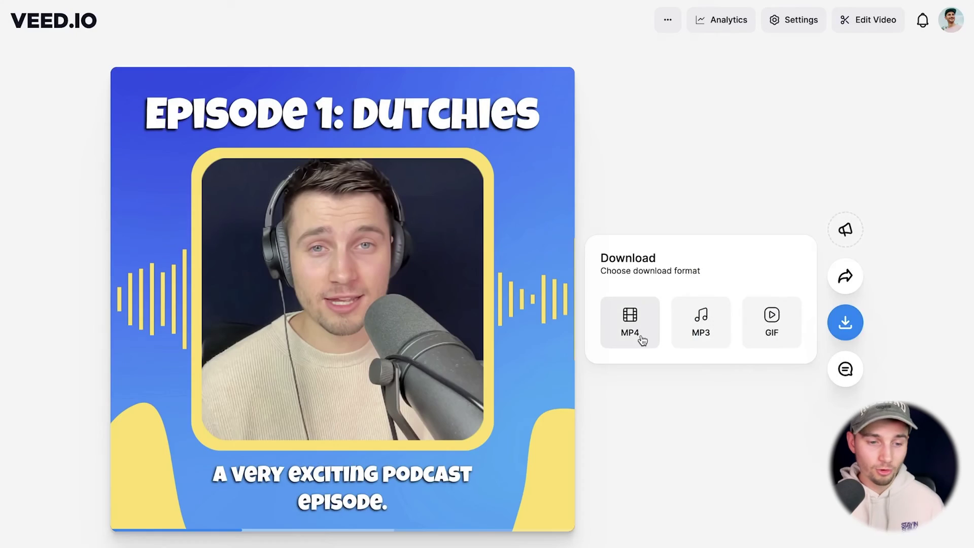
{"action": "left_click", "coordinate": [642, 340]}
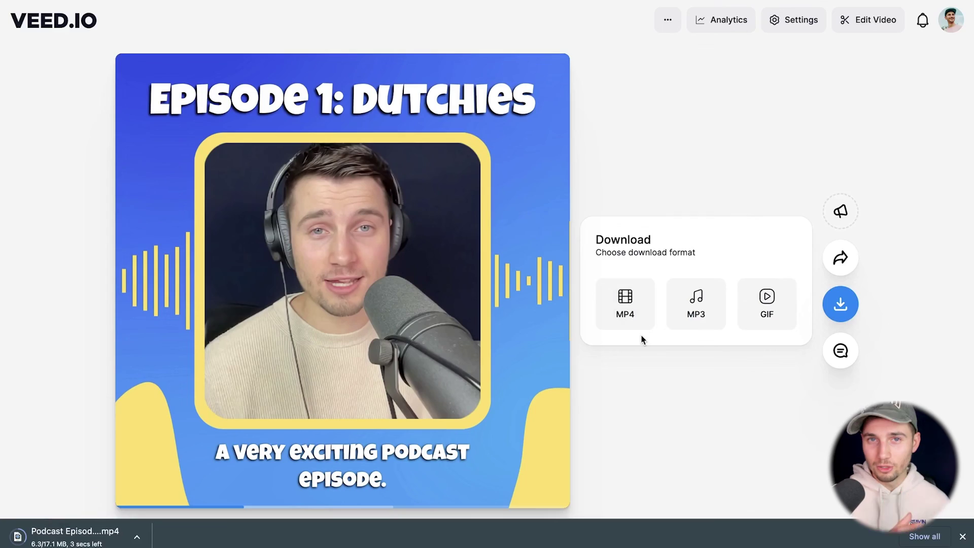